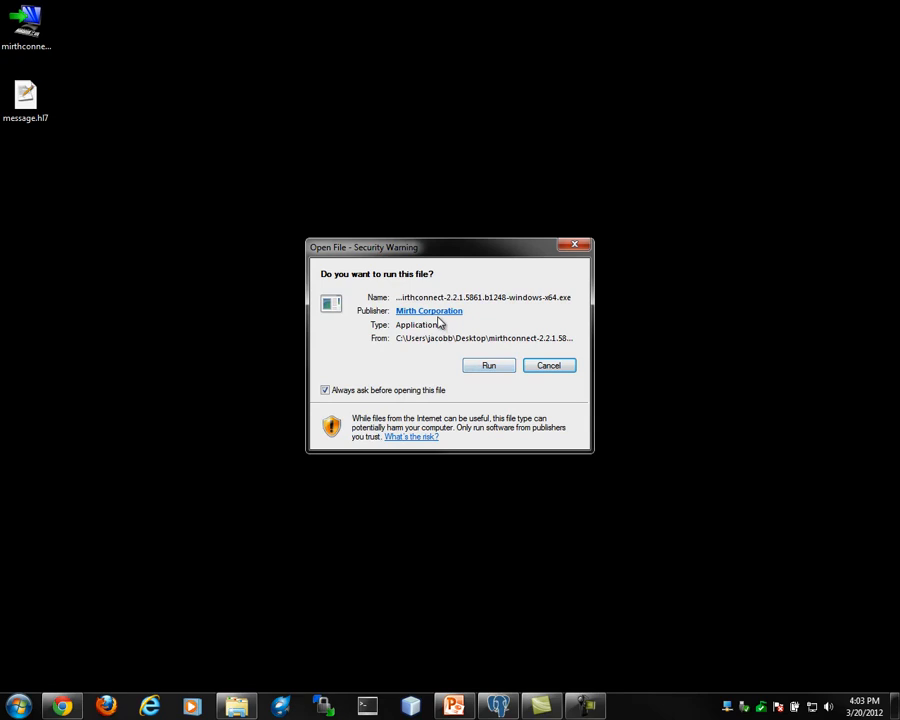
Run the downloaded Mirth Connect 2.2.1 installer, allow it to change the computer, and accept its license agreement
left_click(486, 366)
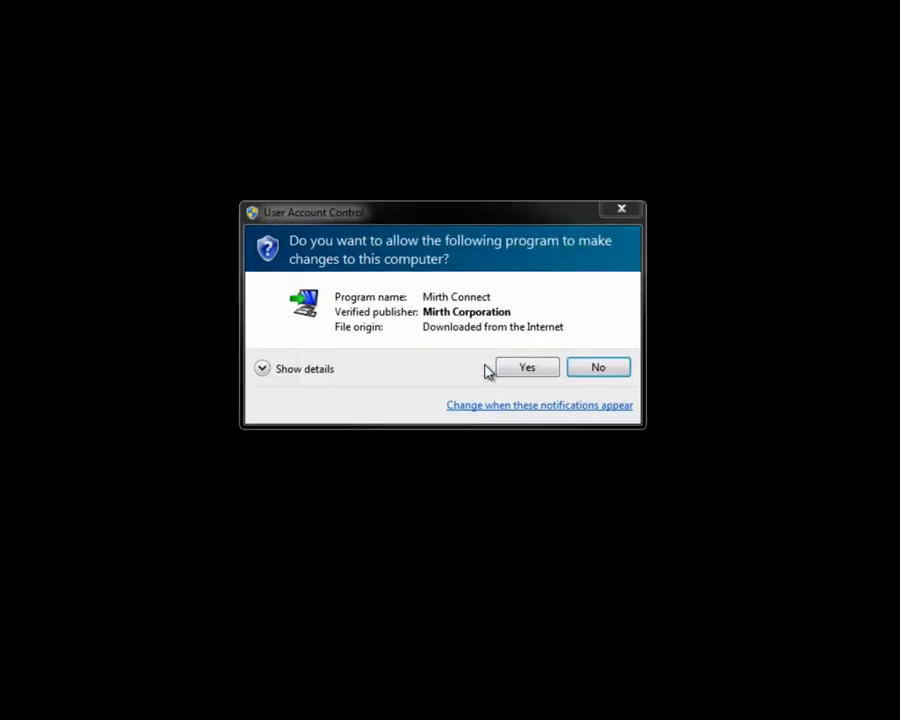
left_click(508, 369)
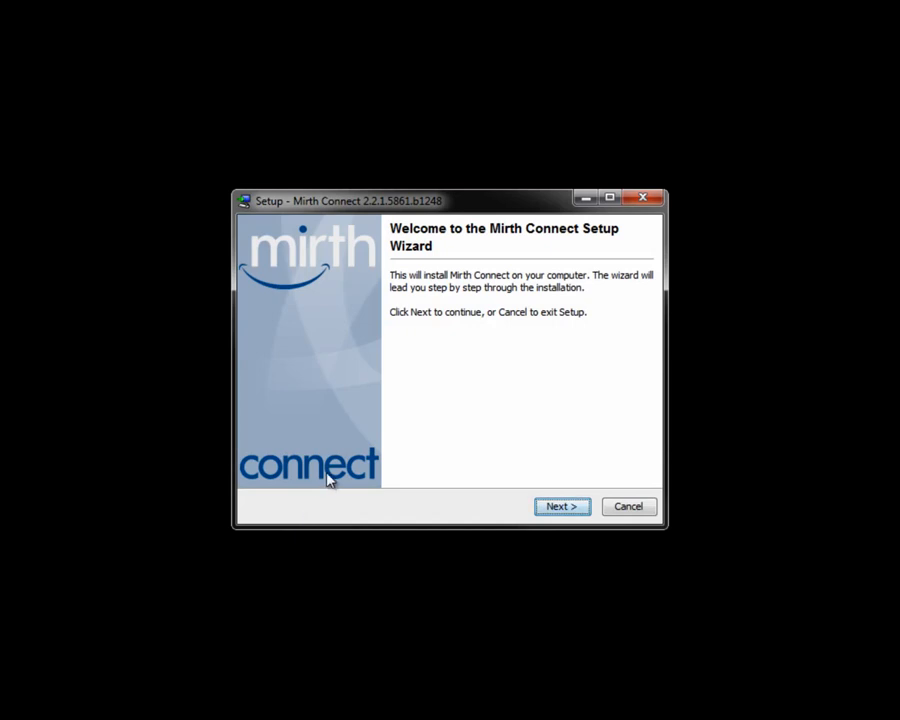
left_click(555, 507)
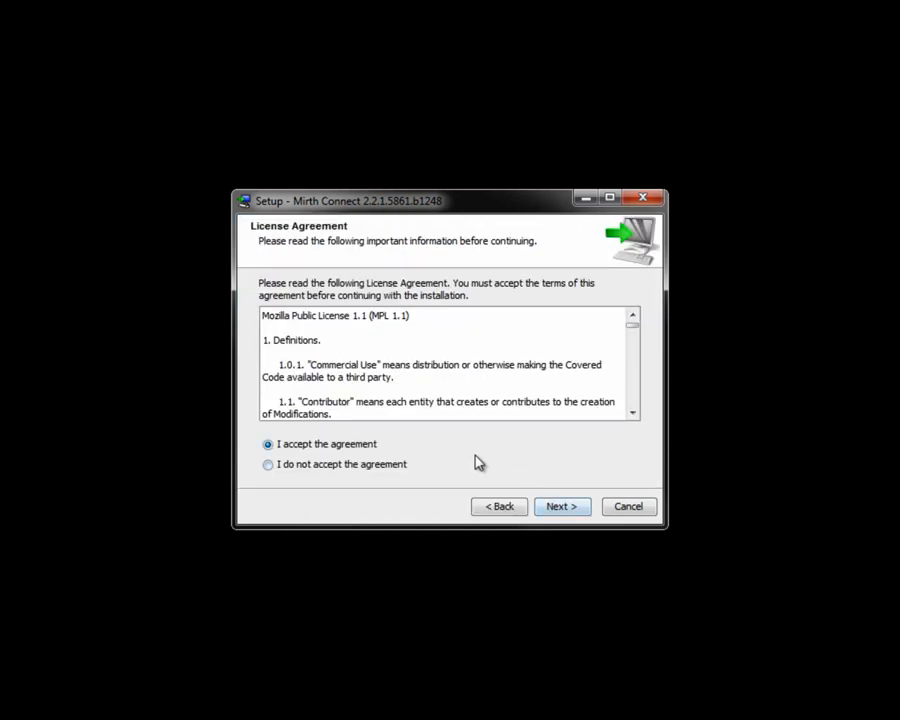
left_click(557, 508)
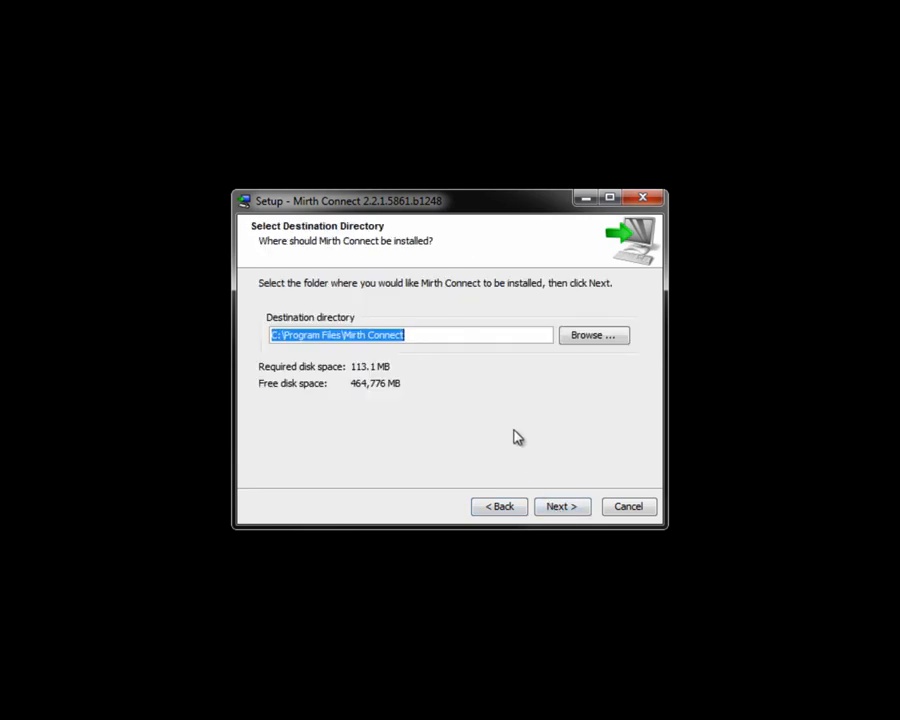
Install all components to C:\Program Files\Mirth Connect, with a Mirth Connect Start Menu folder and shortcuts for all users
left_click(563, 507)
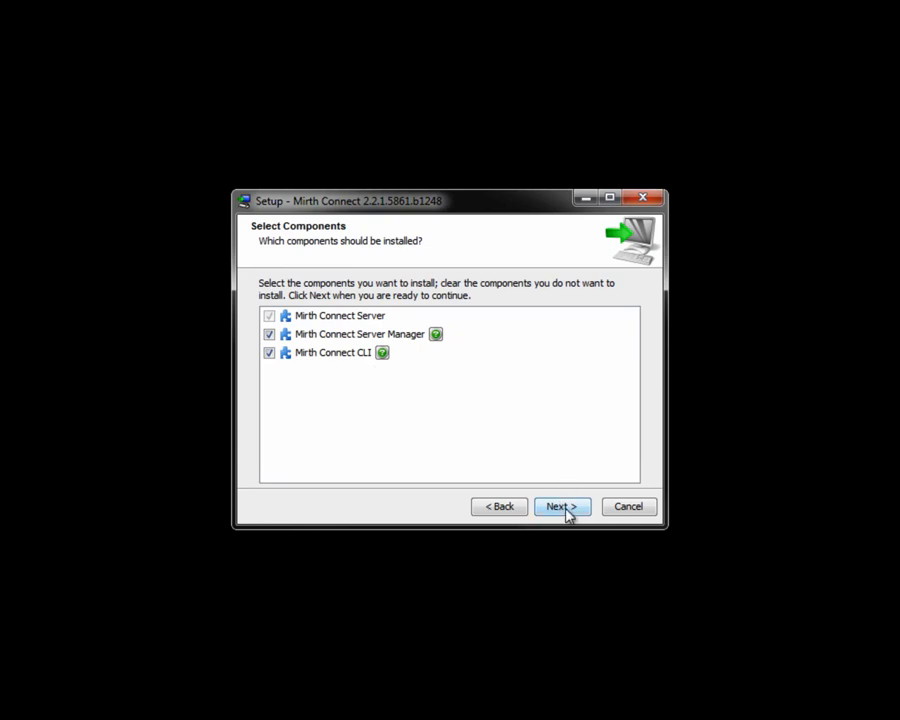
left_click(566, 509)
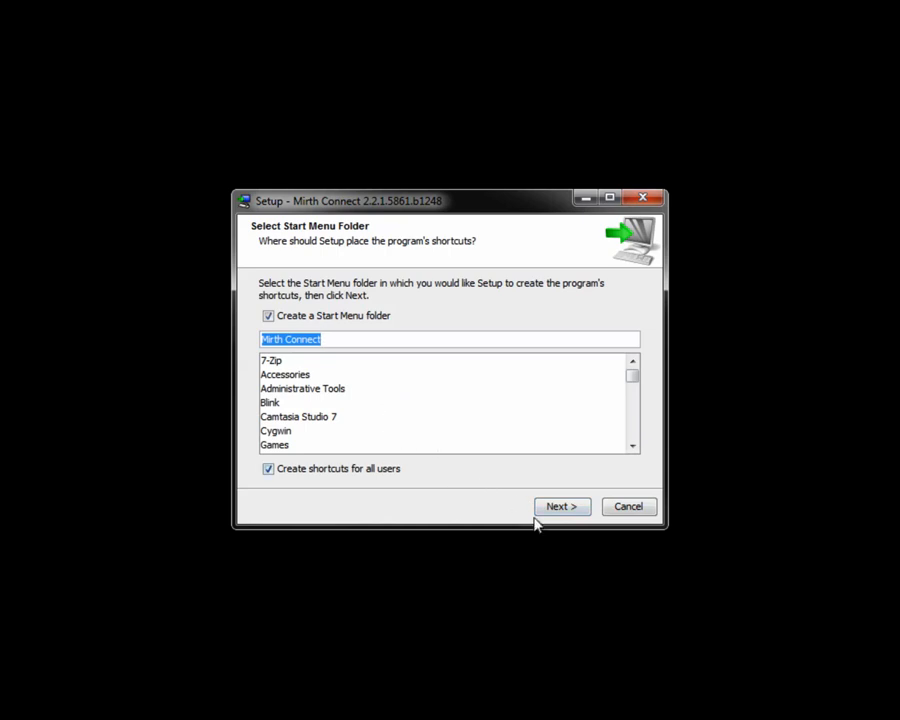
left_click(566, 508)
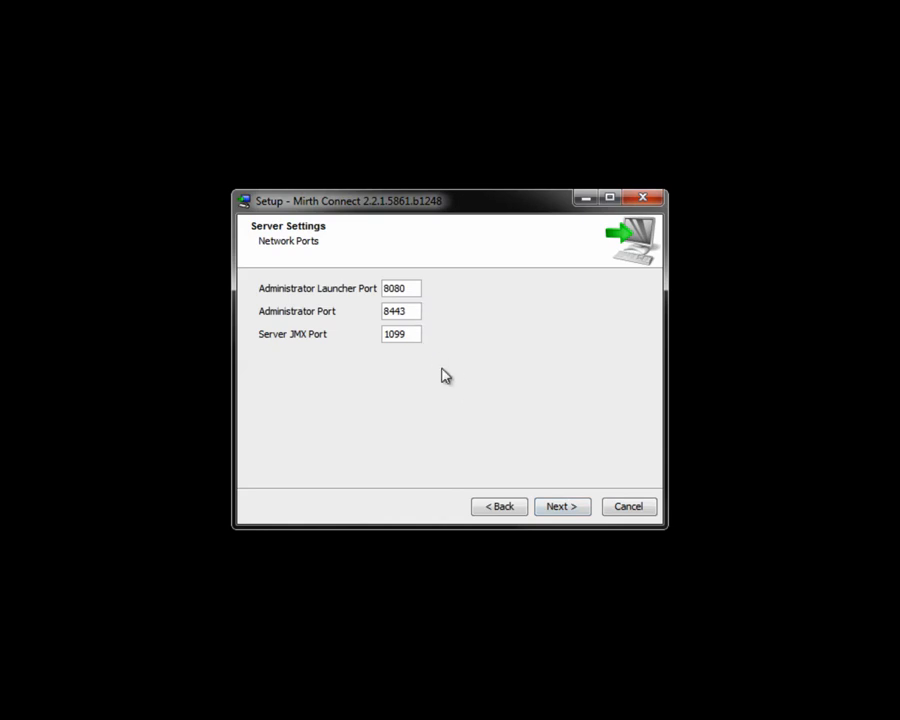
Accept ports 8080, 8443 and 1099, password requirements of 0, and the default application data and log paths
left_click(561, 508)
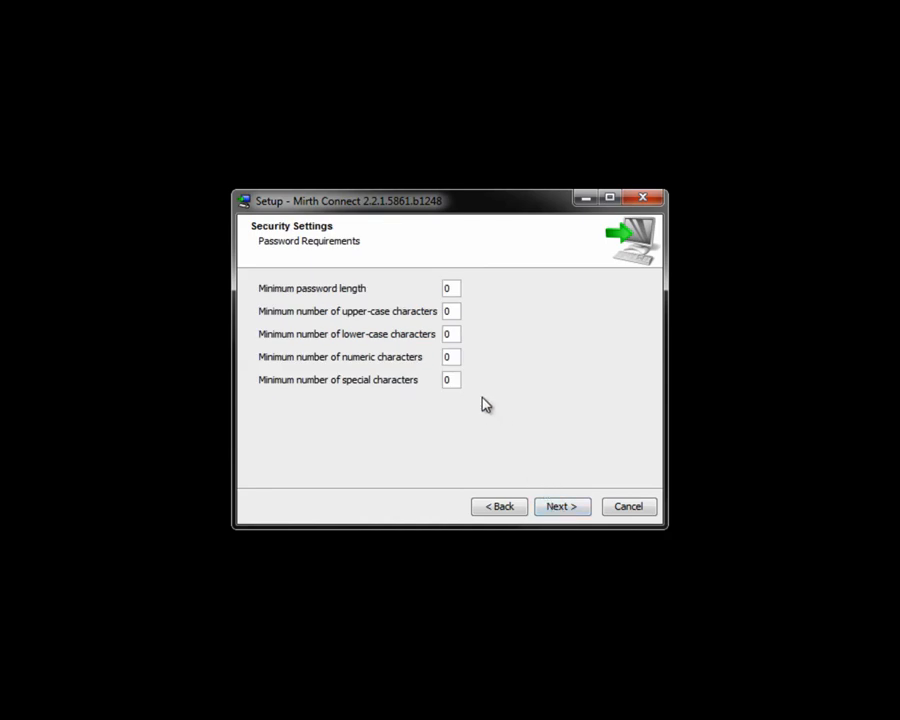
left_click(553, 510)
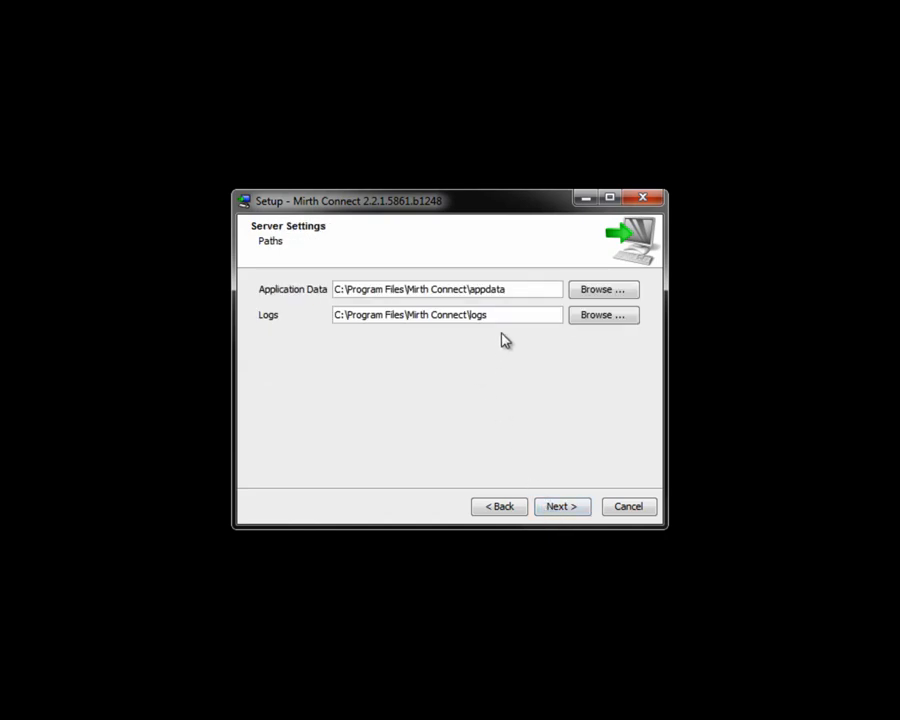
left_click(550, 513)
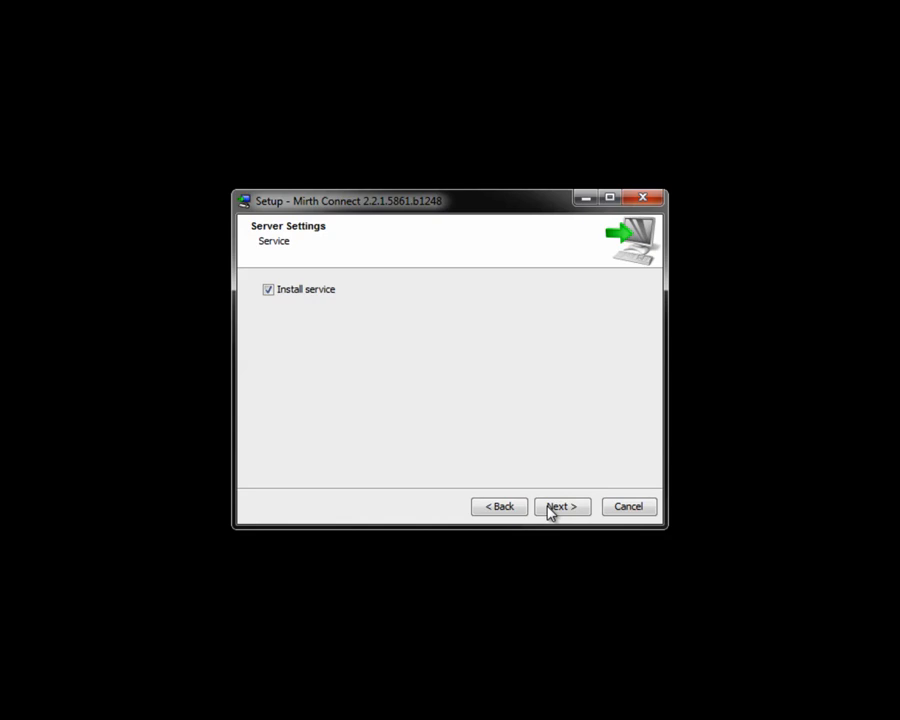
Install Mirth Connect as a service and finish setup, opening the README and allowing the Server Manager to run
left_click(548, 508)
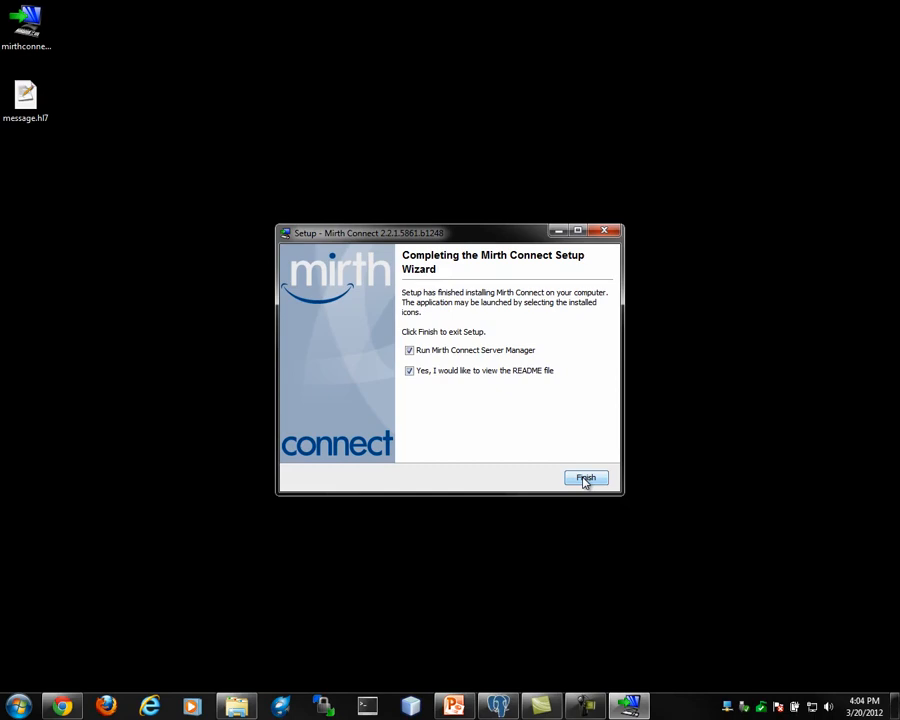
left_click(585, 479)
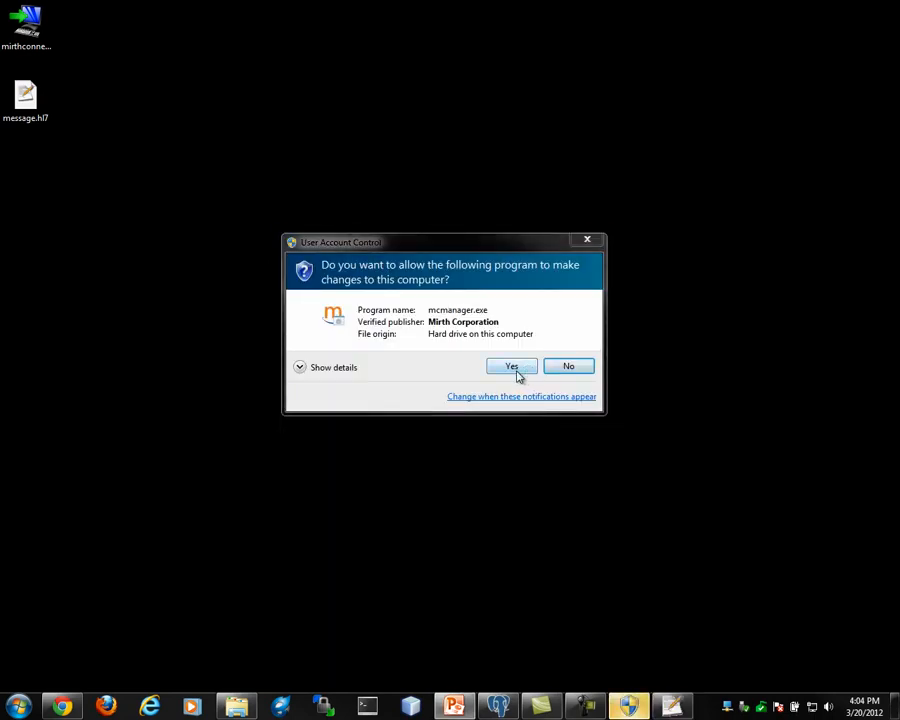
left_click(517, 370)
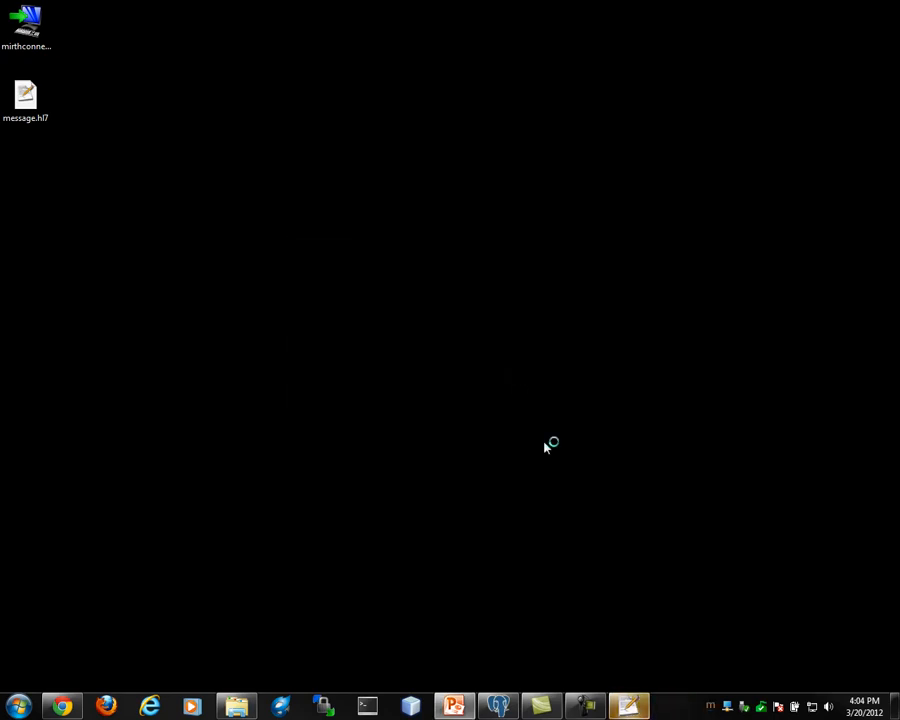
Read through the Mirth Connect README in Notepad++ and close it
mouse_move(630, 706)
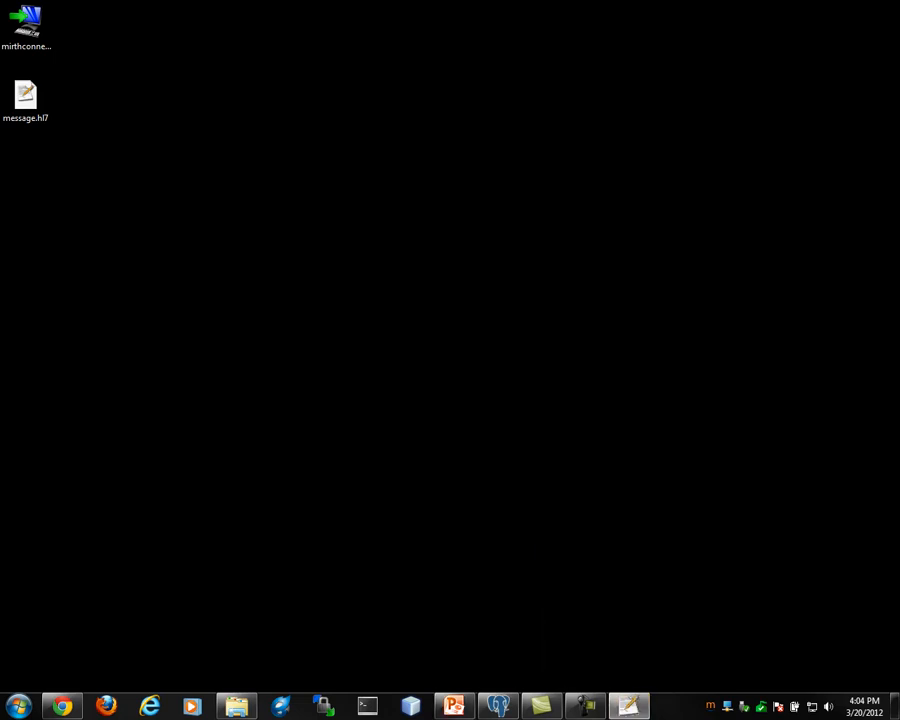
left_click(630, 706)
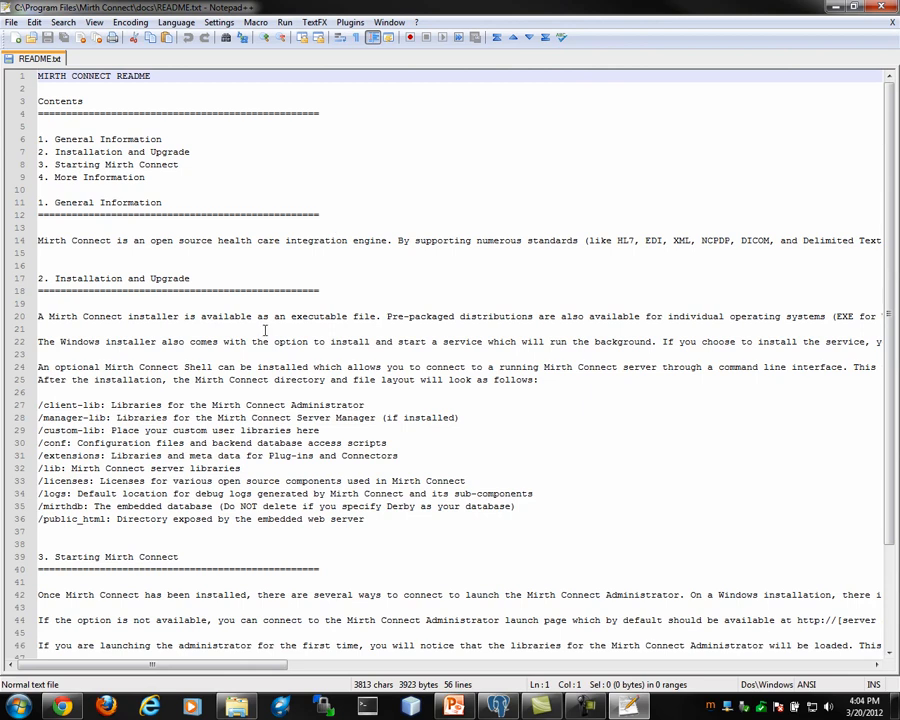
scroll(267, 327, "down", 4)
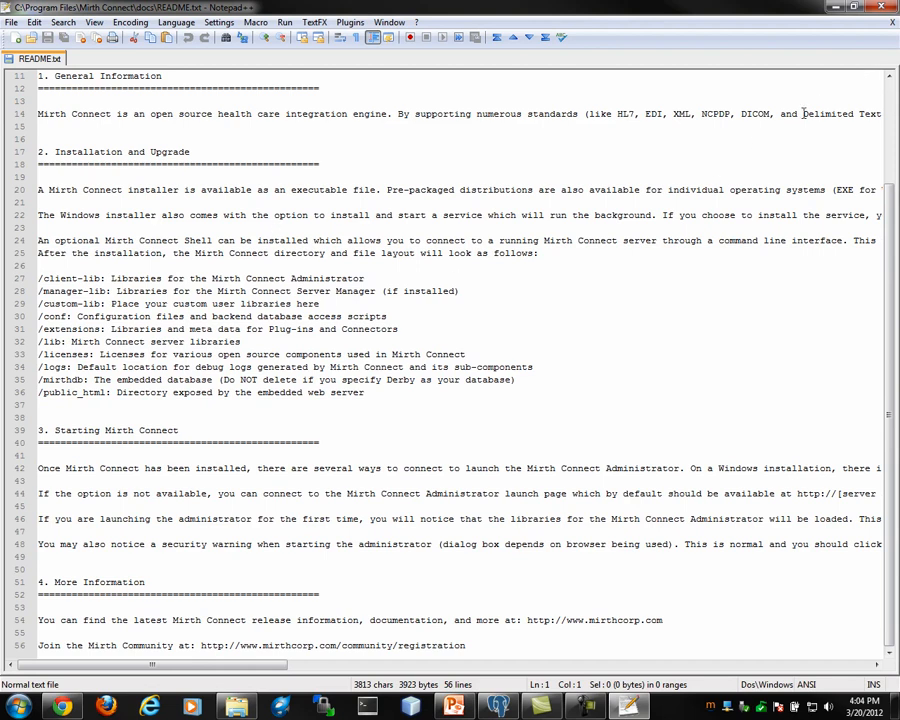
left_click(890, 14)
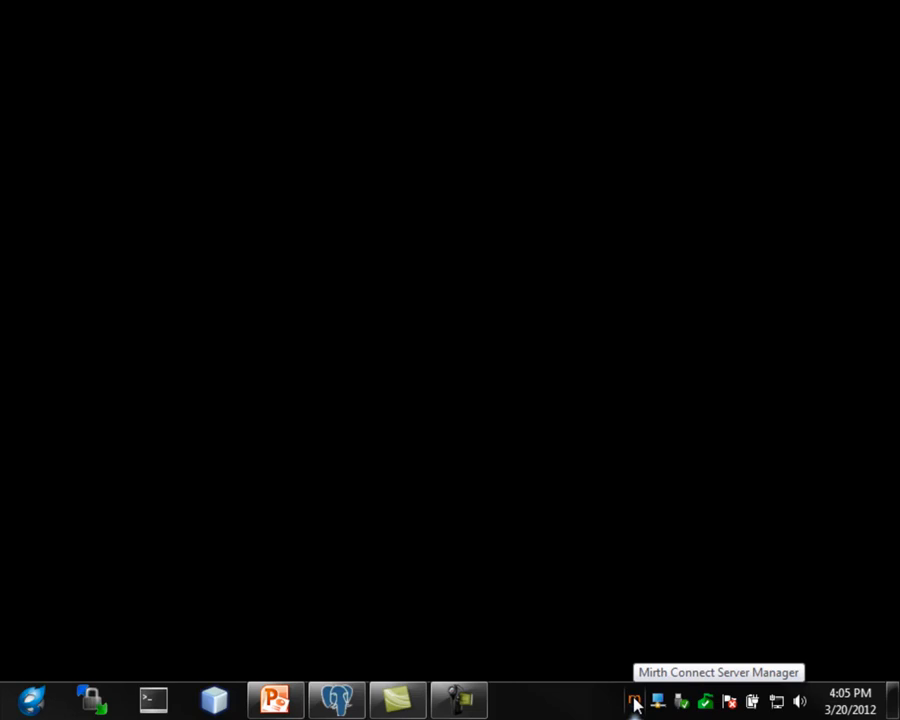
Open the Mirth Connect Server Manager and display its server port, memory and log settings
right_click(634, 702)
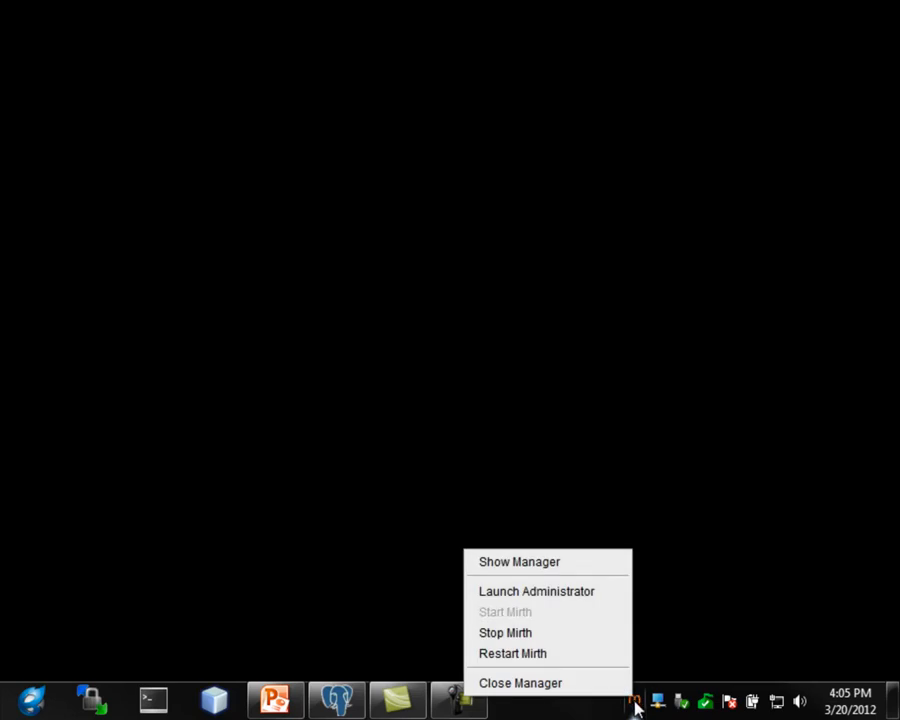
double_click(635, 703)
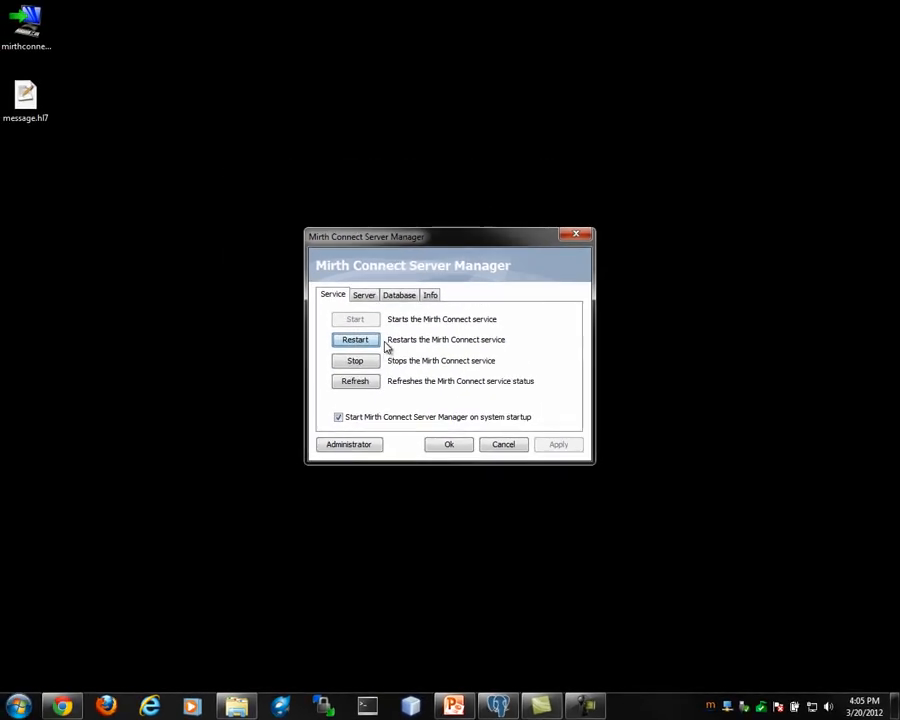
left_click(373, 297)
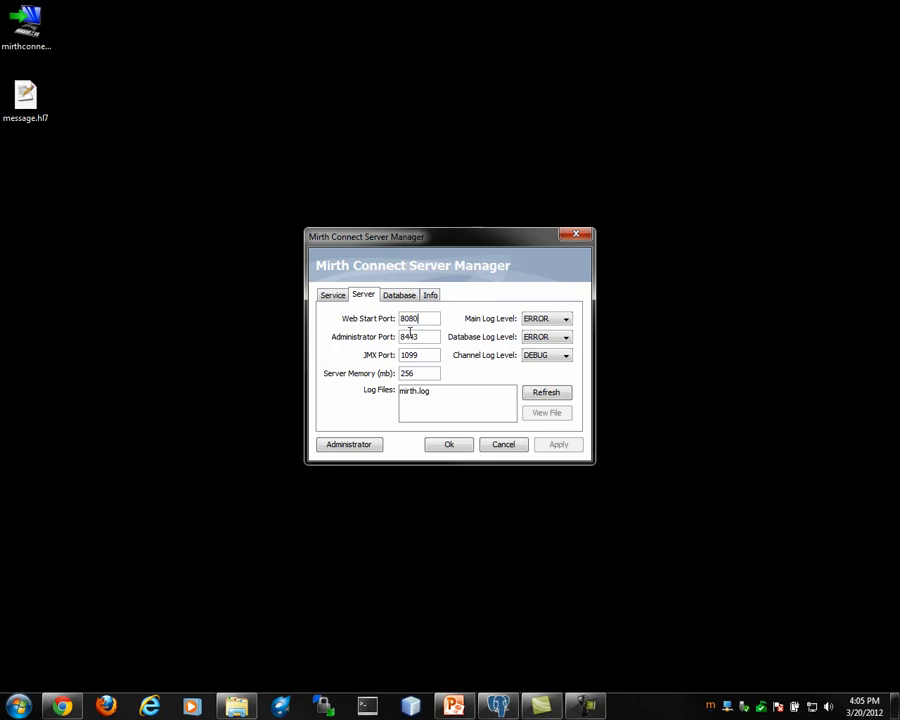
Set the server's database type to postgres, with username postgres and the database password
left_click(399, 298)
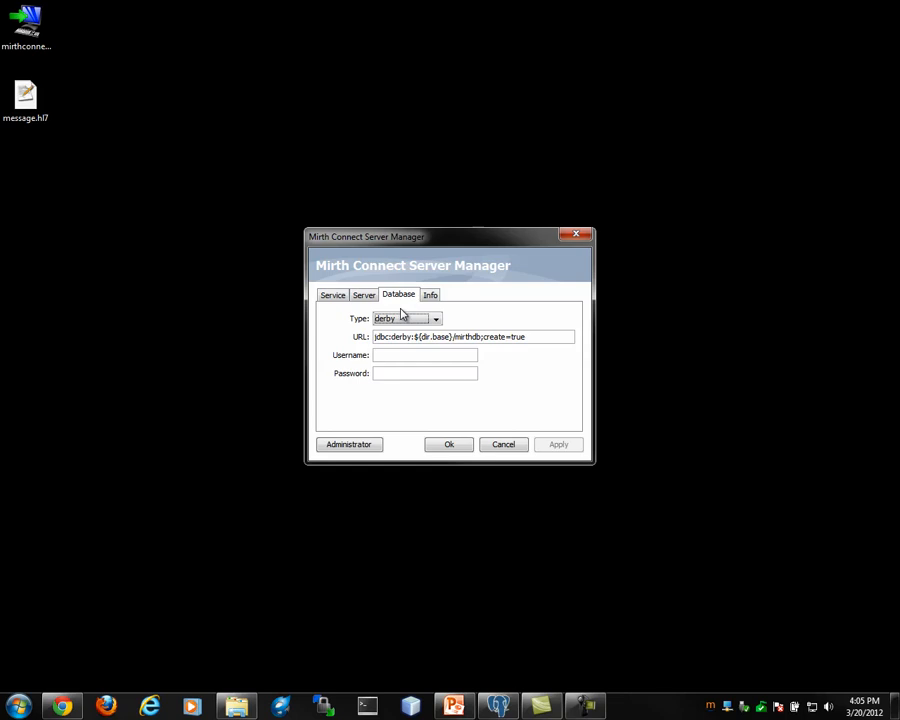
left_click(401, 317)
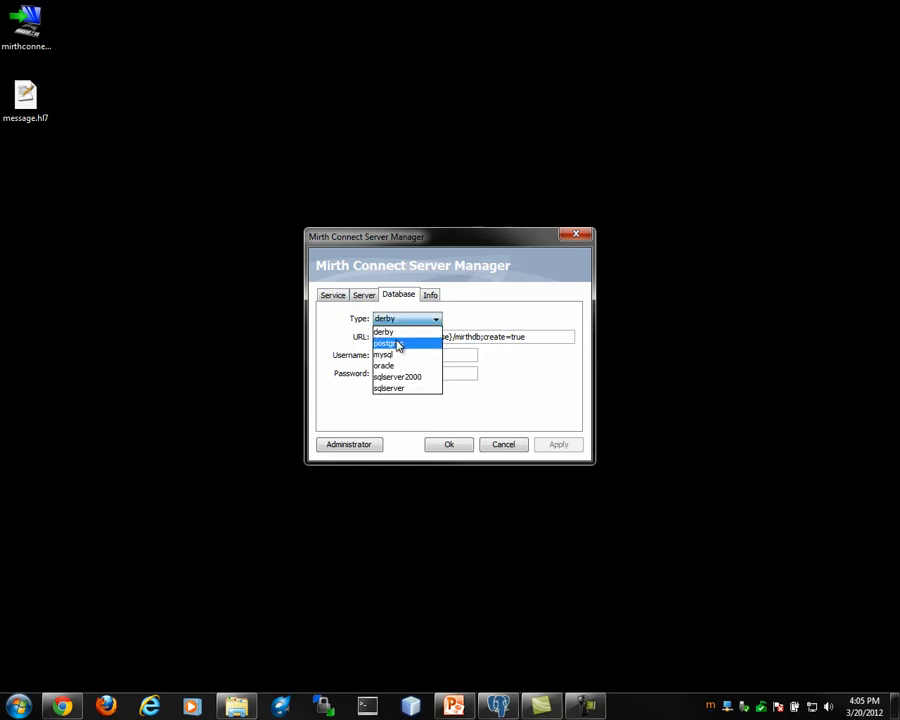
left_click(396, 342)
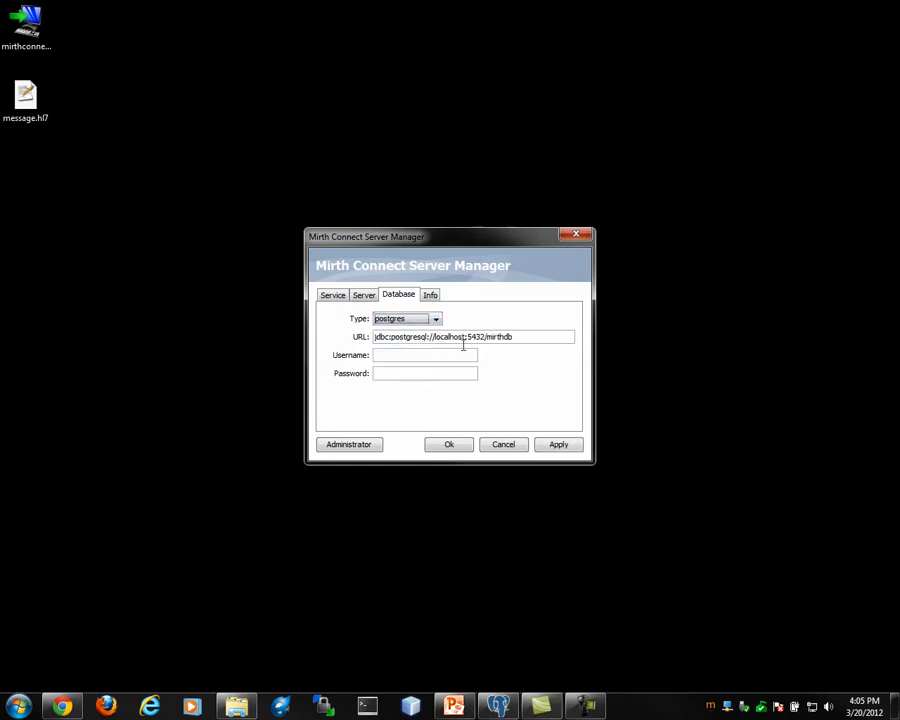
left_click(455, 354)
type("postgrespostgres")
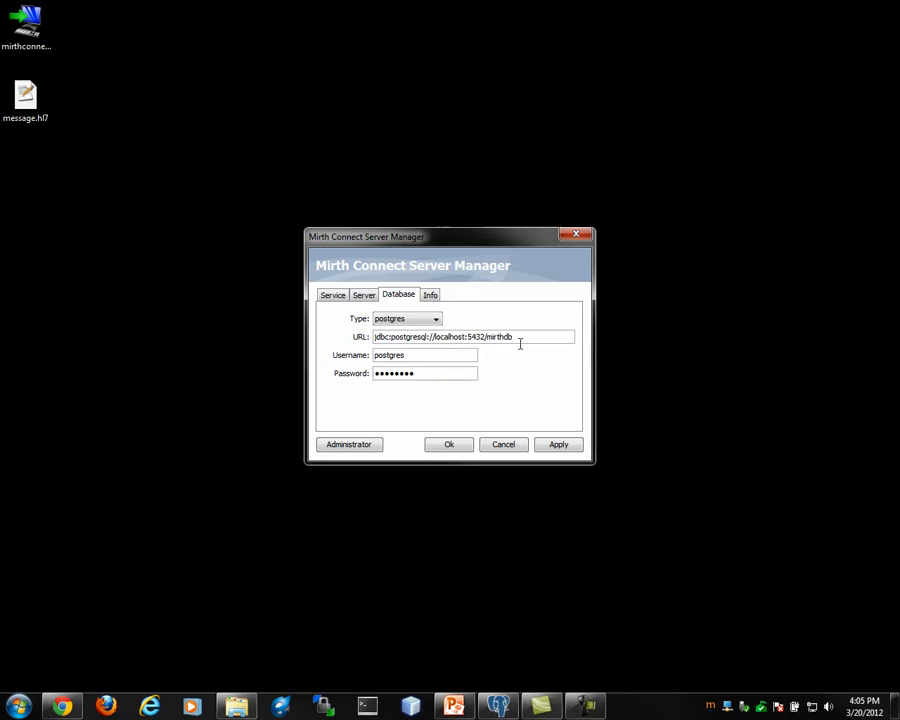
Switch to pgAdmin III, create a database named mirthdb on the PostgreSQL 9.1 localhost server, and return to the Server Manager
left_click(496, 705)
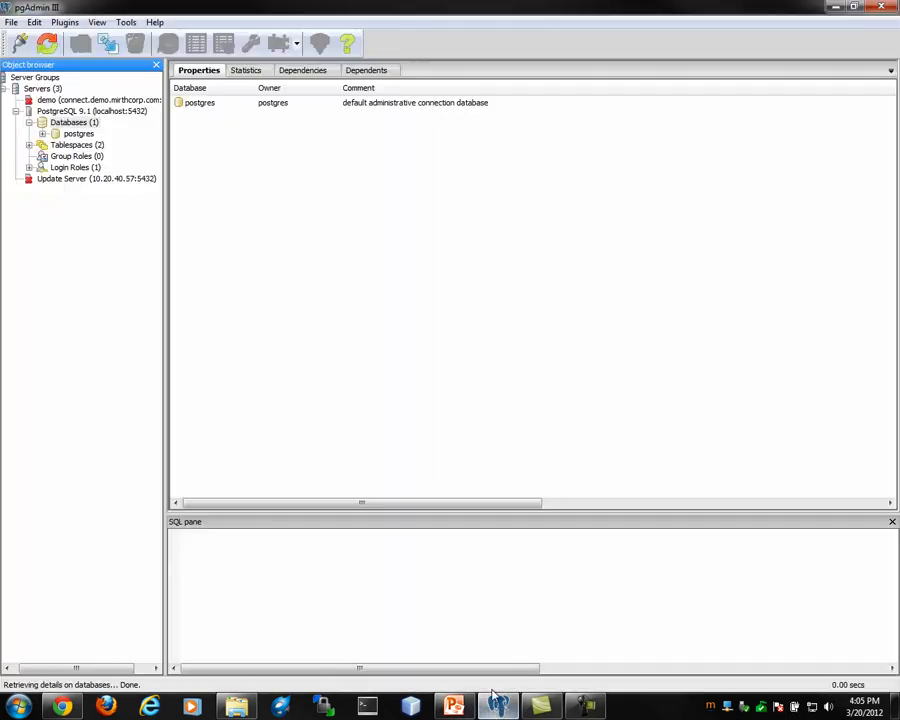
right_click(79, 125)
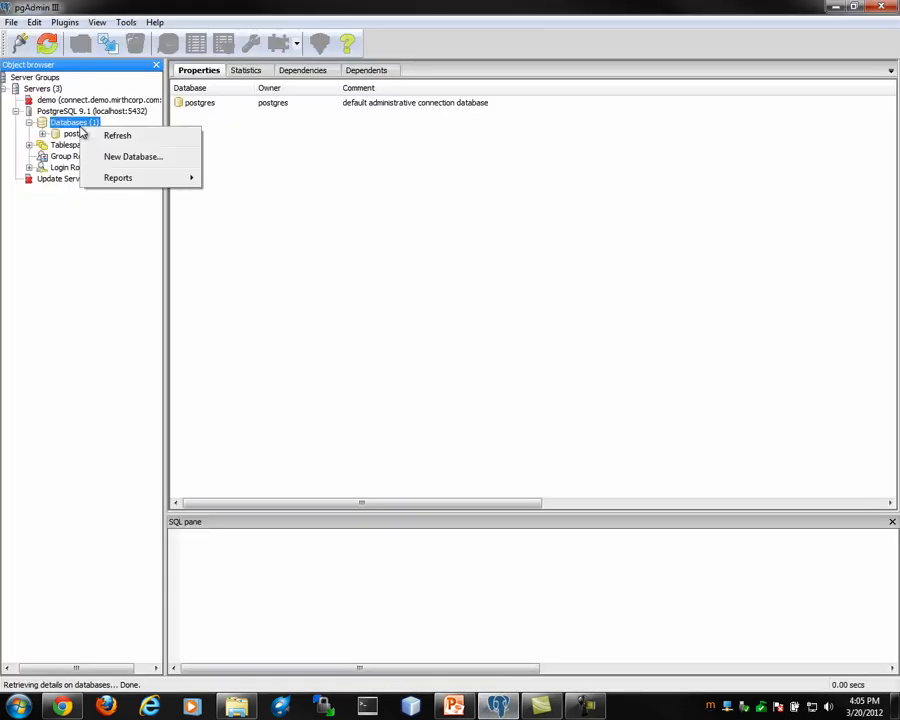
left_click(103, 158)
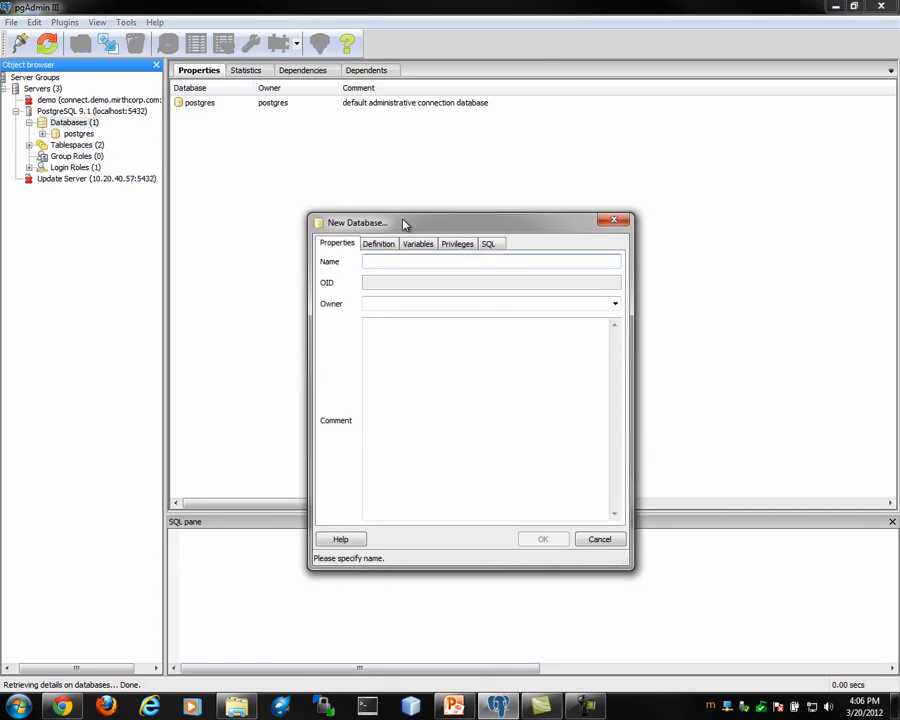
type("mirthdb")
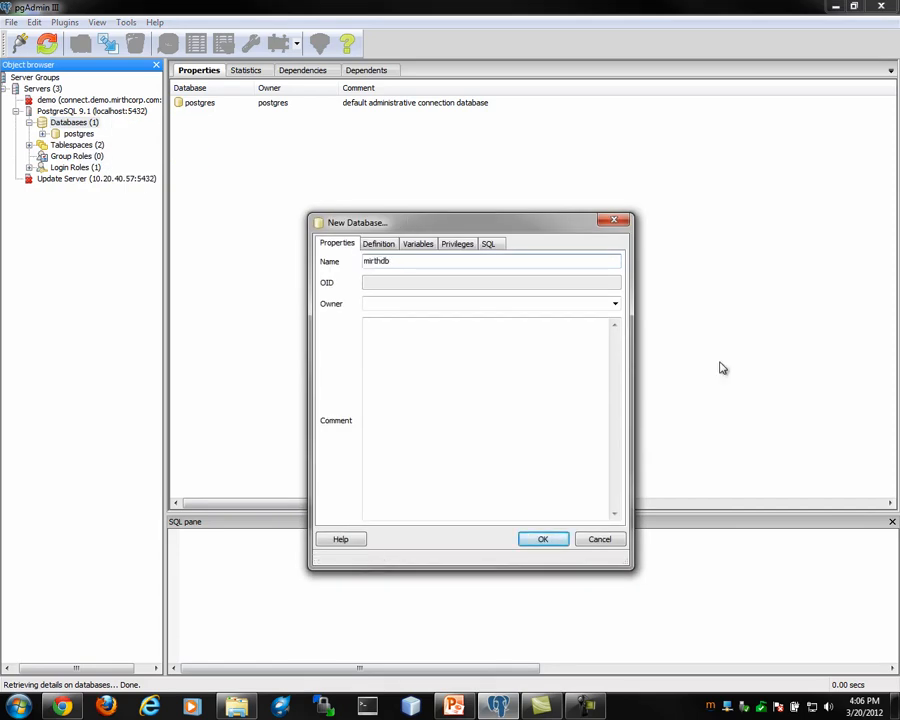
left_click(553, 543)
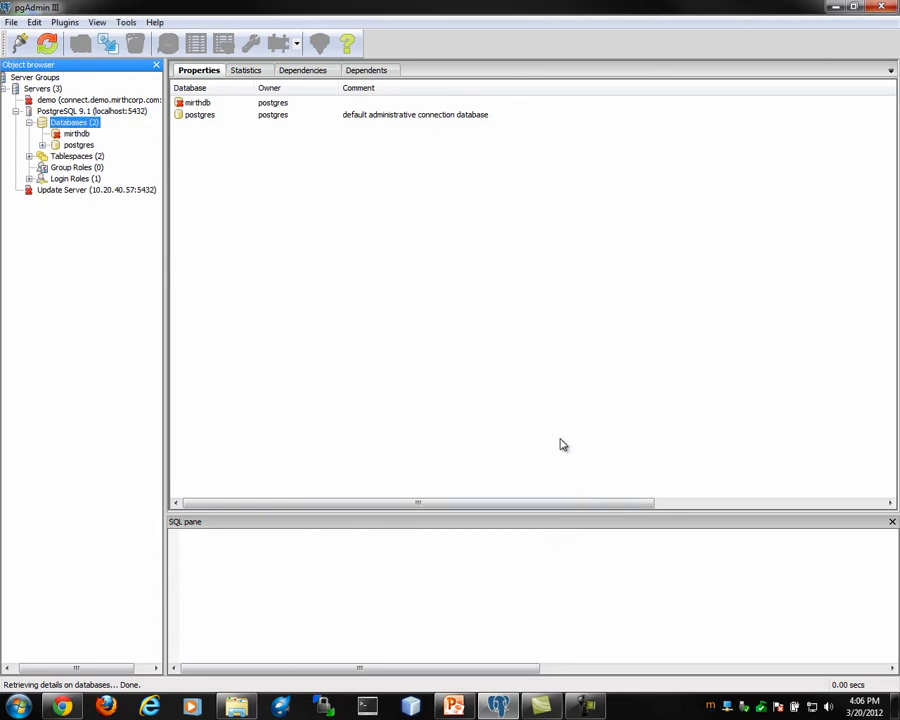
left_click(835, 10)
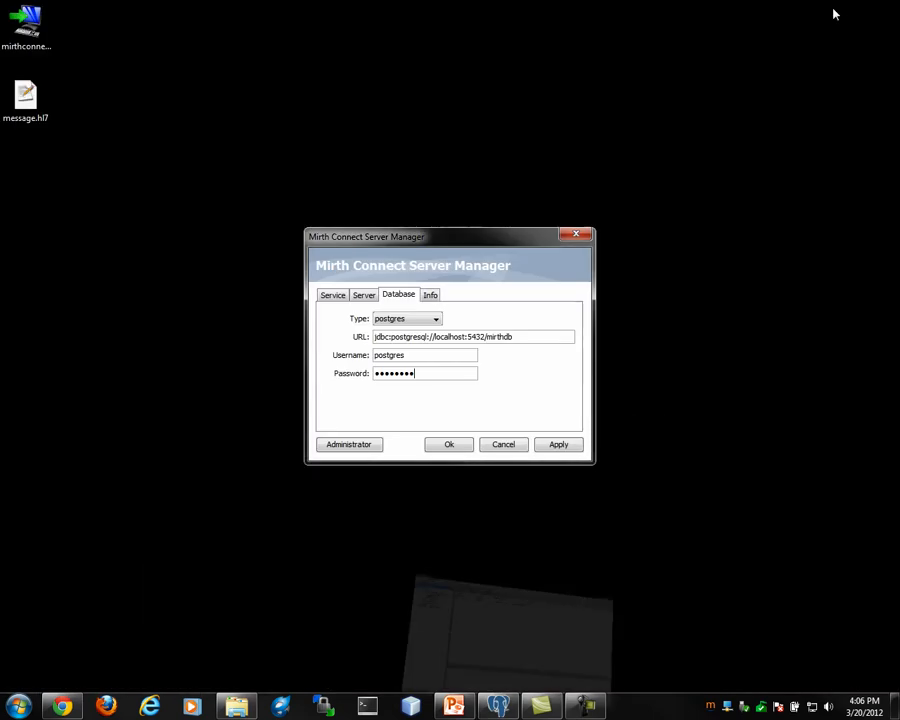
Apply the database settings, restart the Mirth Connect service, and dismiss the notification
left_click(548, 444)
left_click(333, 295)
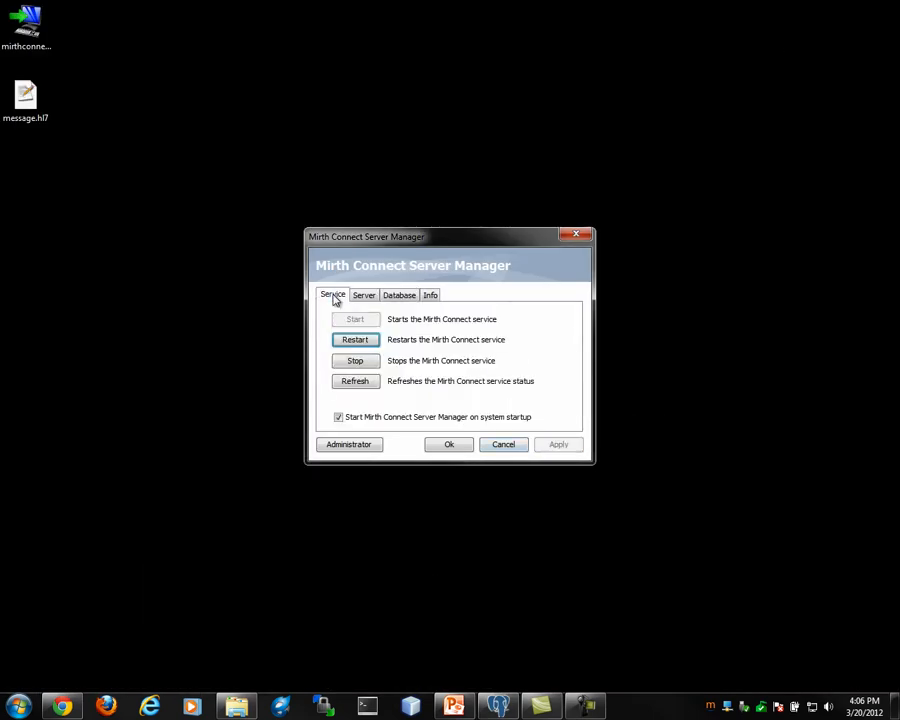
left_click(348, 341)
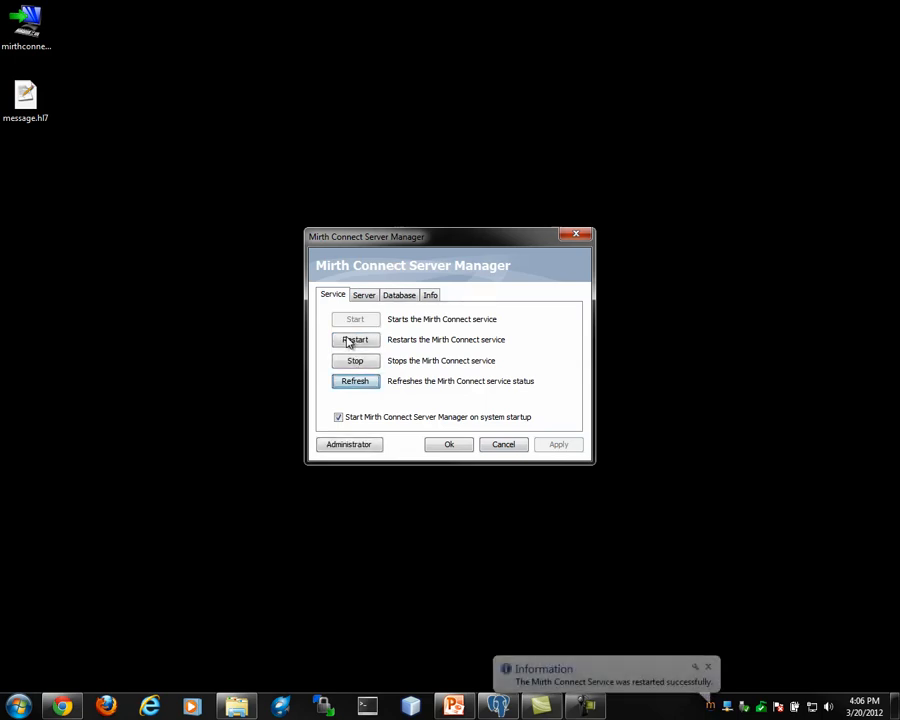
left_click(709, 667)
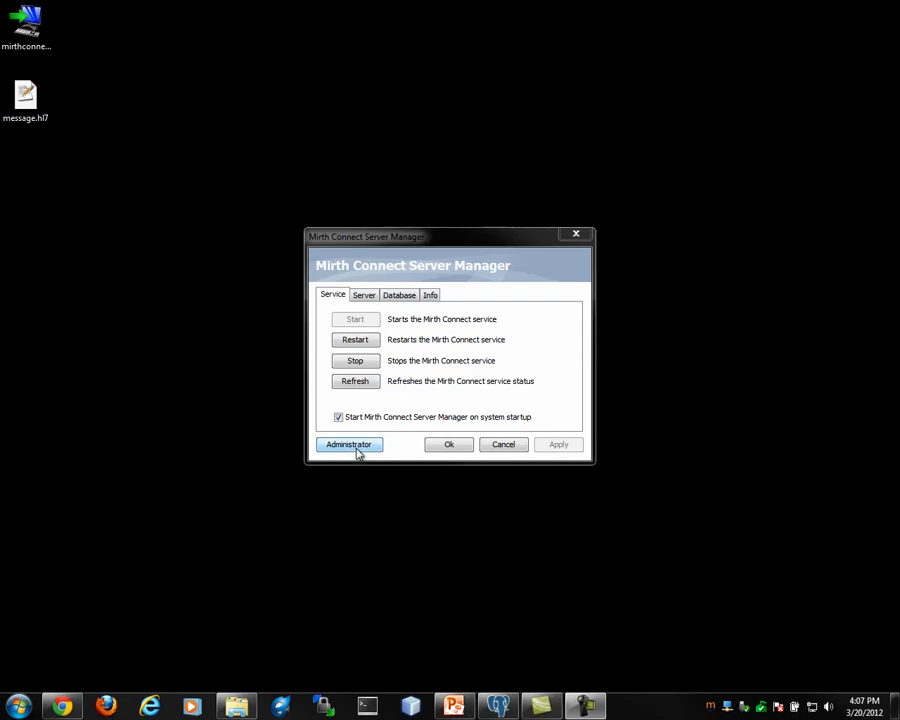
Close the Server Manager, switch to Chrome, open localhost:8080, and launch the Mirth Connect Administrator
left_click(443, 446)
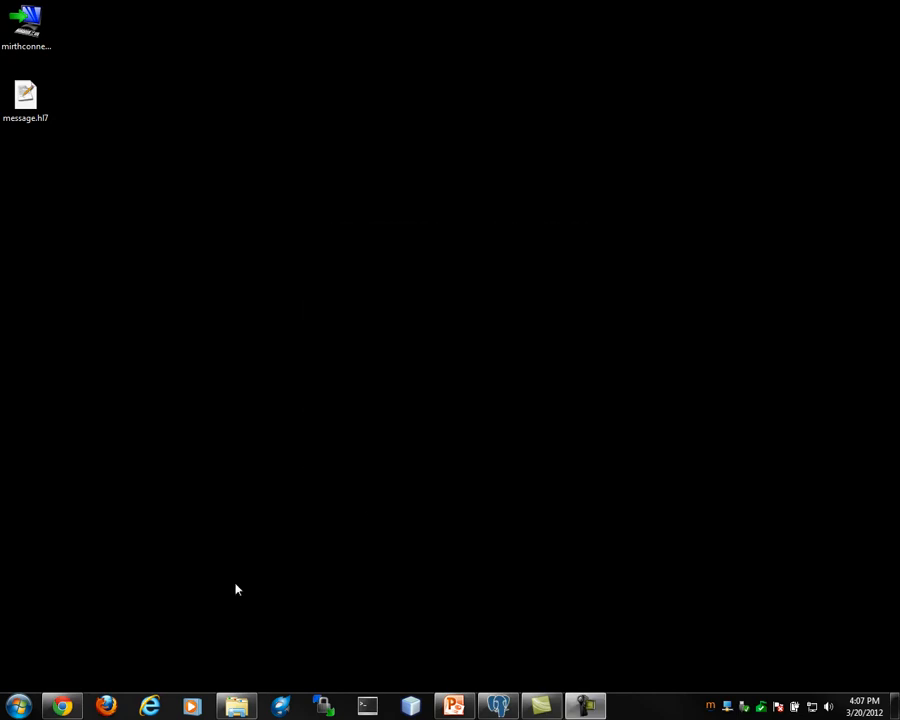
left_click(74, 708)
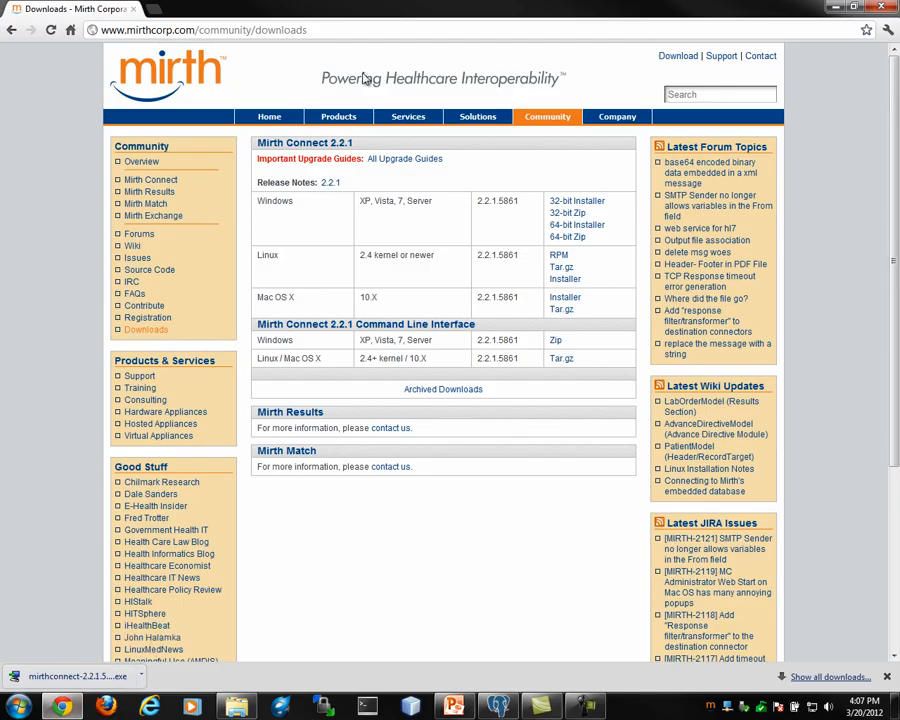
left_click(348, 30)
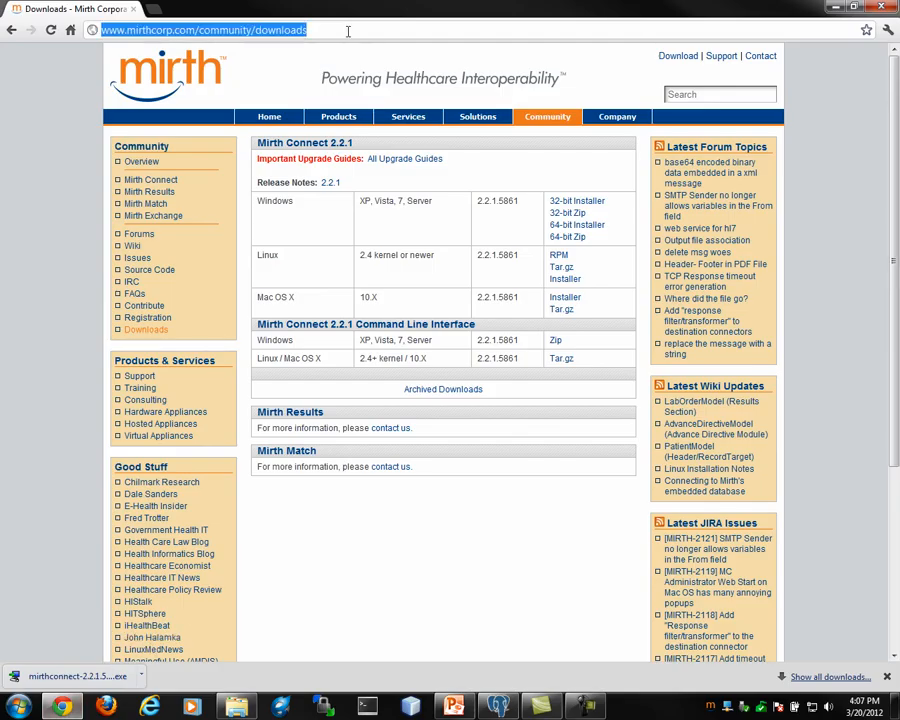
type("localh")
key("Return")
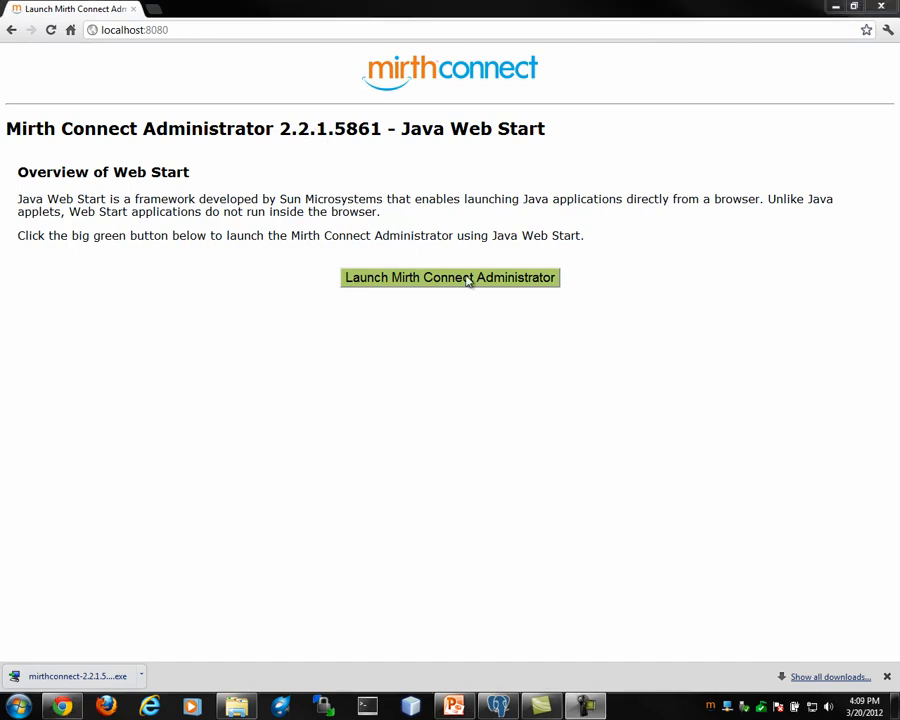
left_click(466, 279)
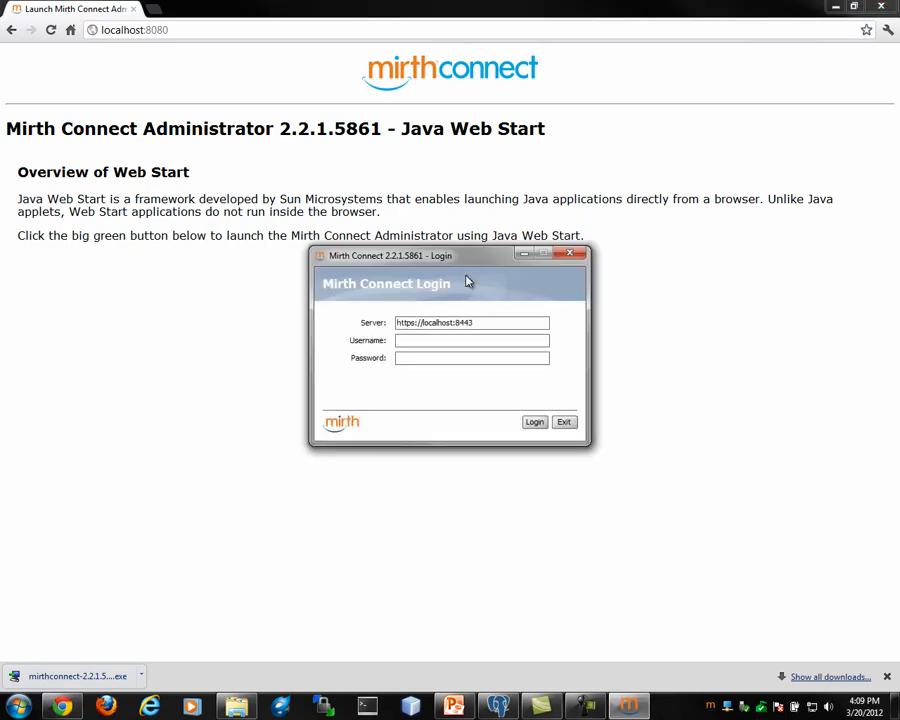
type("admin")
key("Tab")
type("admin")
key("Return")
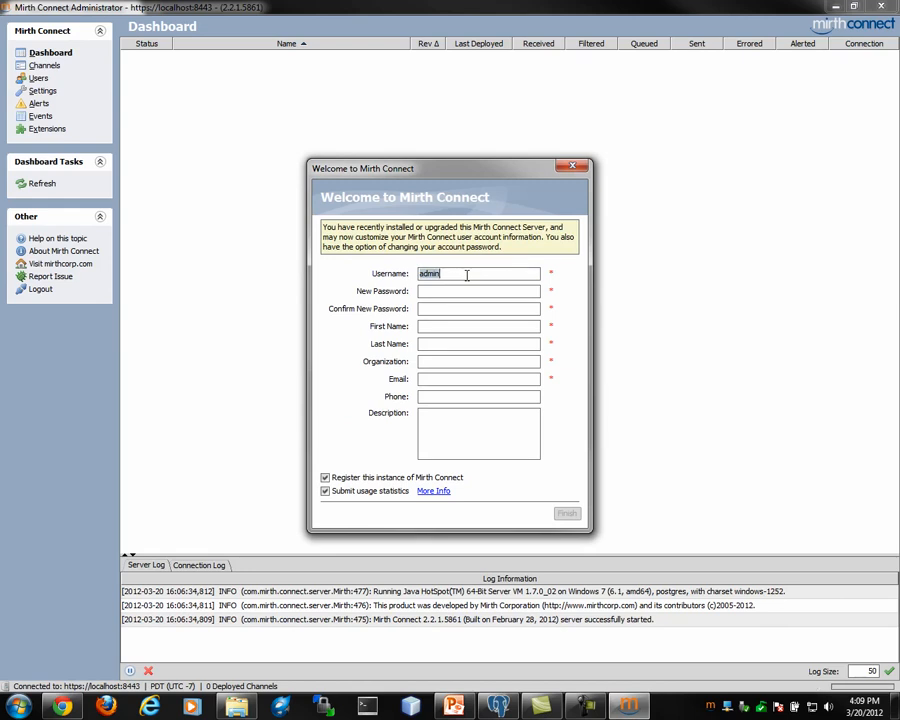
Enter and confirm the new account password, and fill in the user's first and last name
key("Tab")
key("Tab")
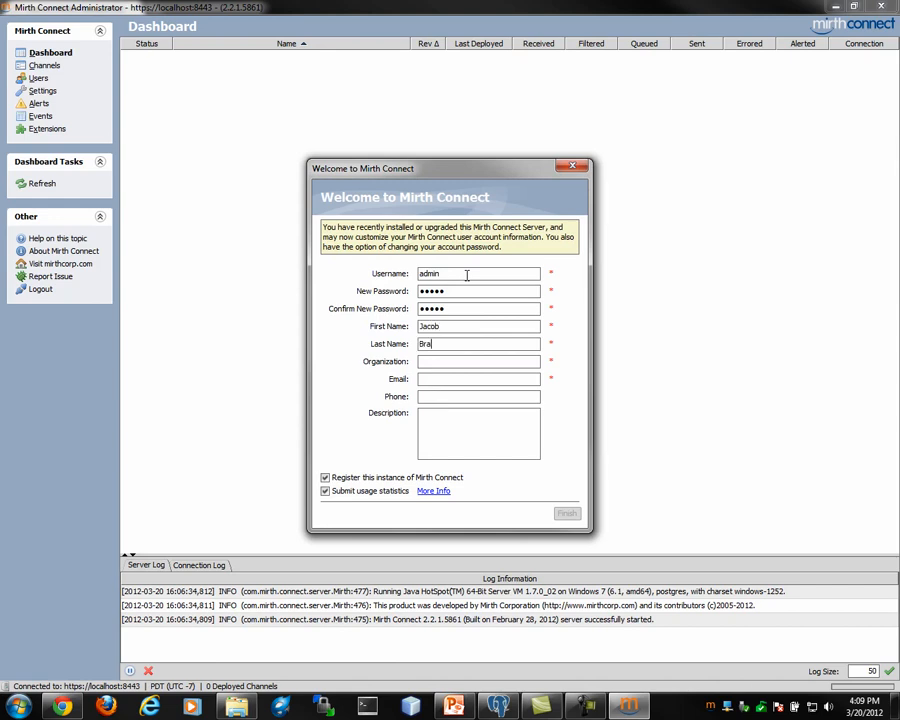
Set the organization to Mirth Corporation, fill in the user's e-mail, and finish the welcome registration
key("Tab")
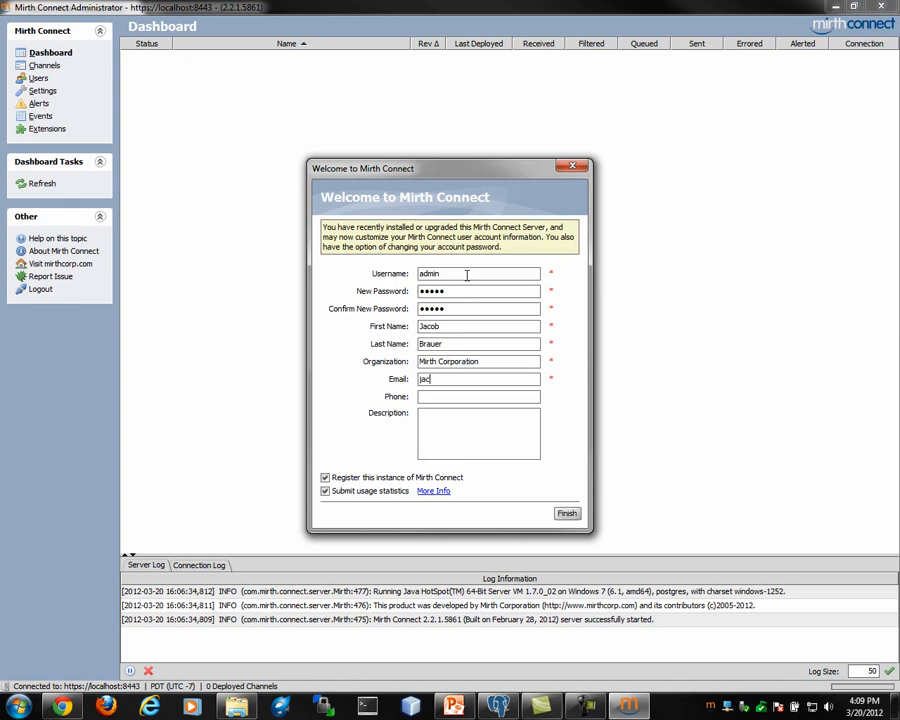
left_click(567, 514)
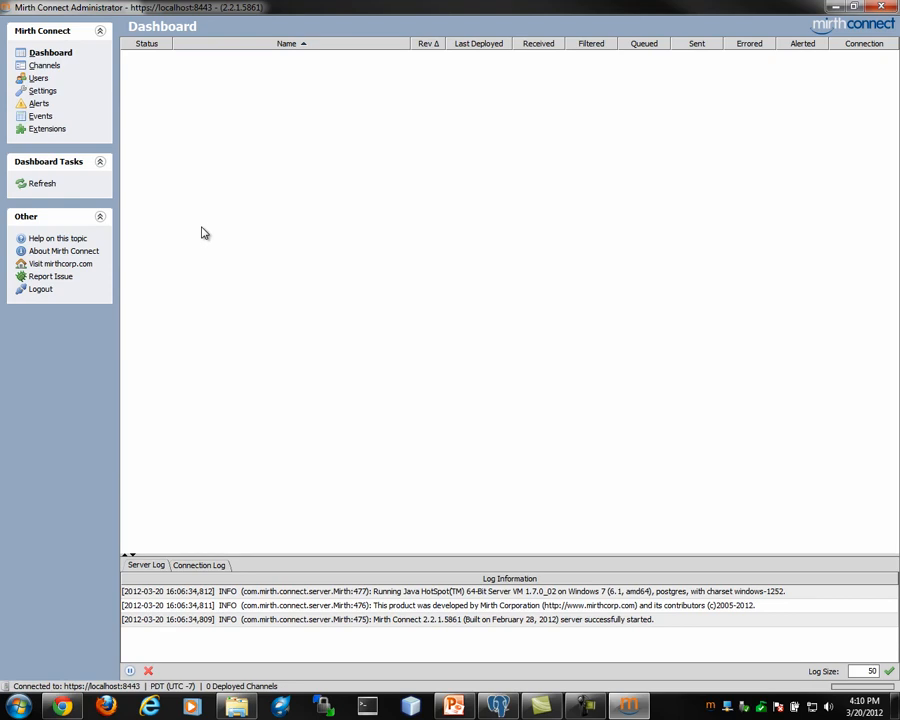
Create a new channel named Test Channel and display its LLP Listener source settings
left_click(45, 66)
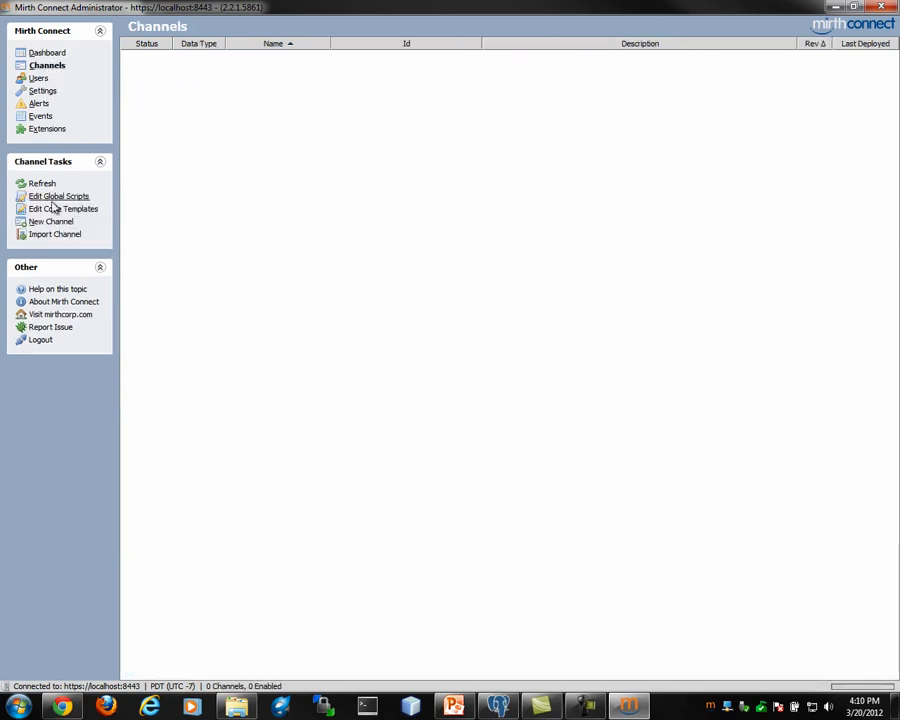
left_click(54, 222)
type("Test Channel")
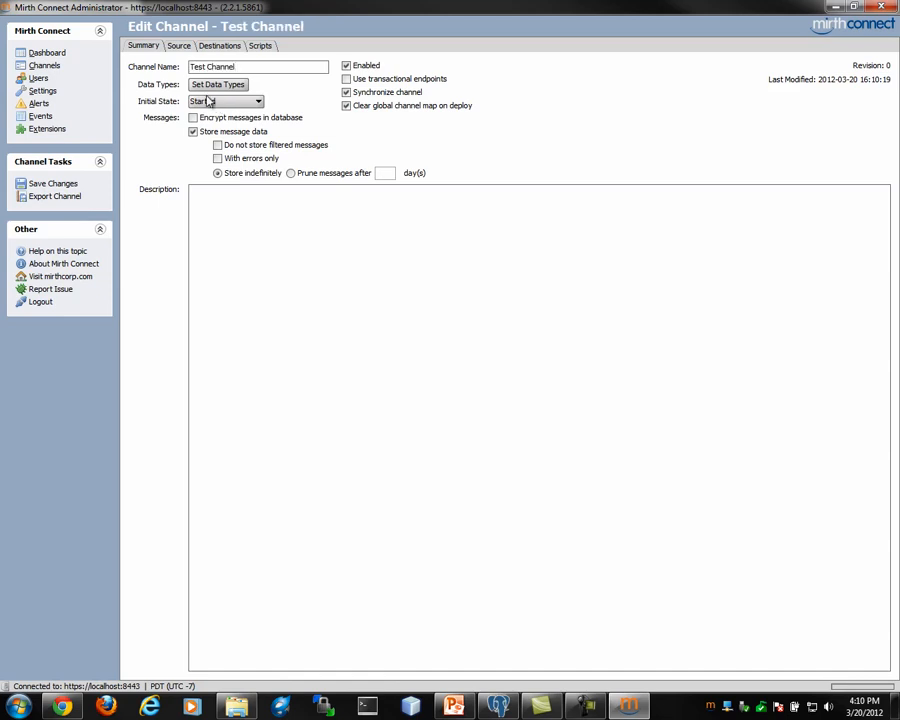
left_click(178, 46)
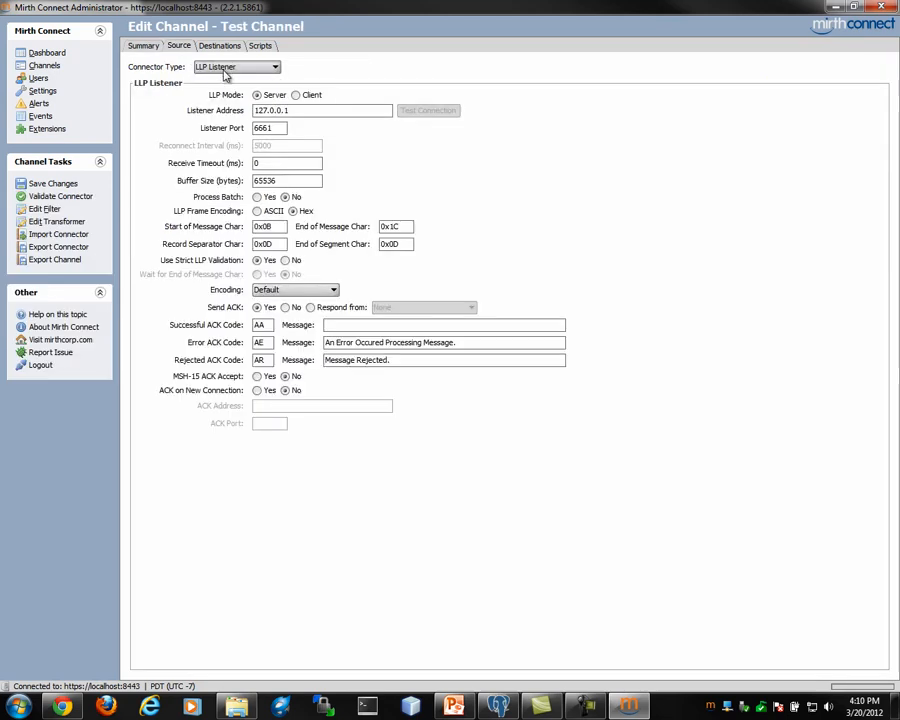
Set Destination 1's File Writer directory to c:/test/out and its file name to test.txt
left_click(221, 47)
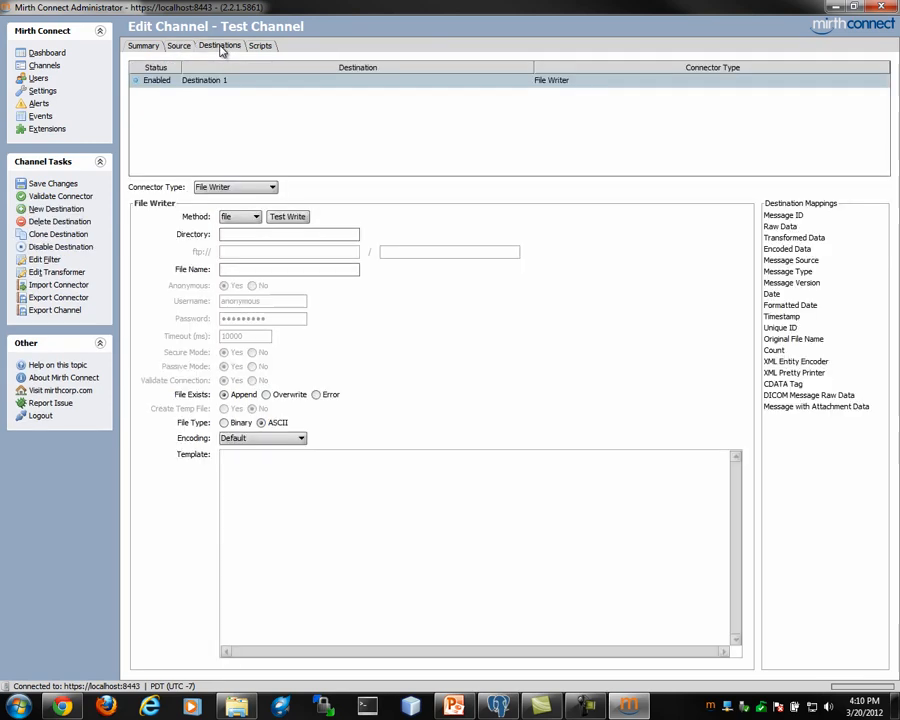
left_click(235, 233)
type("c:/test")
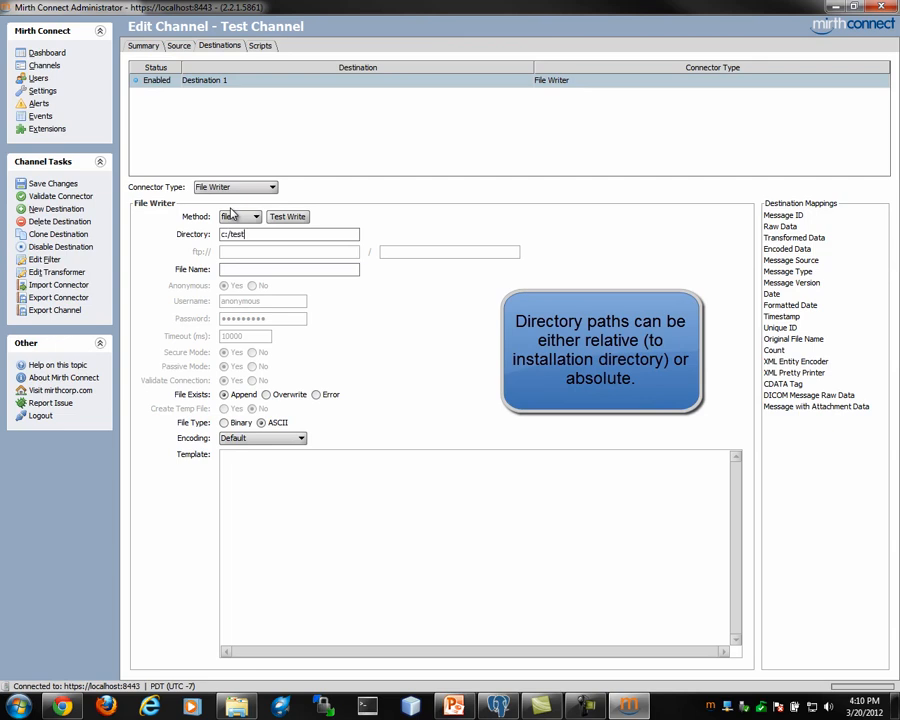
type("/out")
key("Tab")
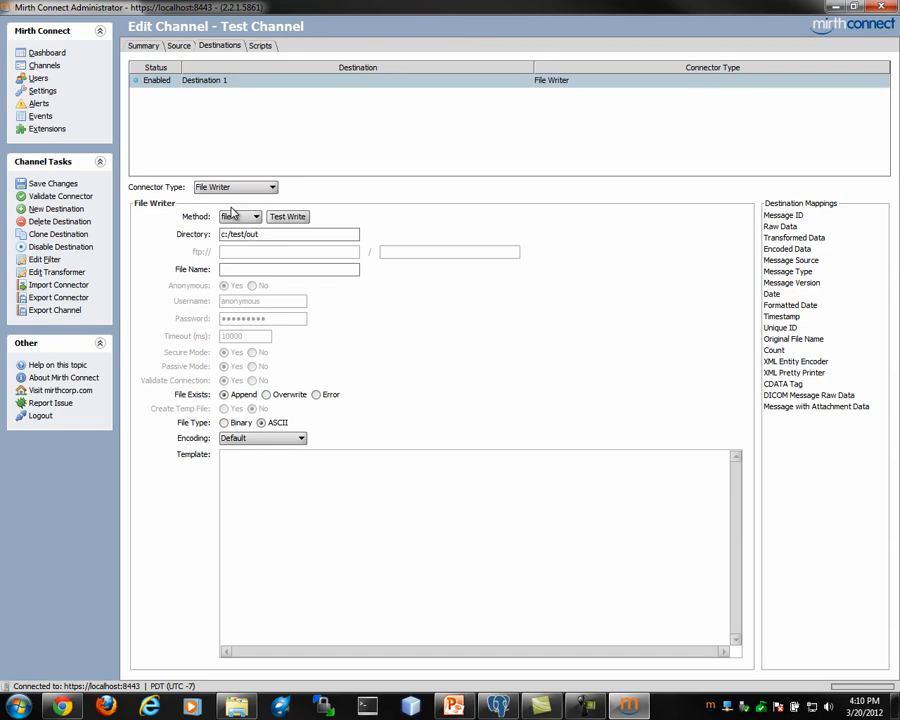
type("test.txt")
Insert the Encoded Data mapping into the File Writer template and save the channel
left_click(850, 284)
left_click_drag(809, 250, 490, 476)
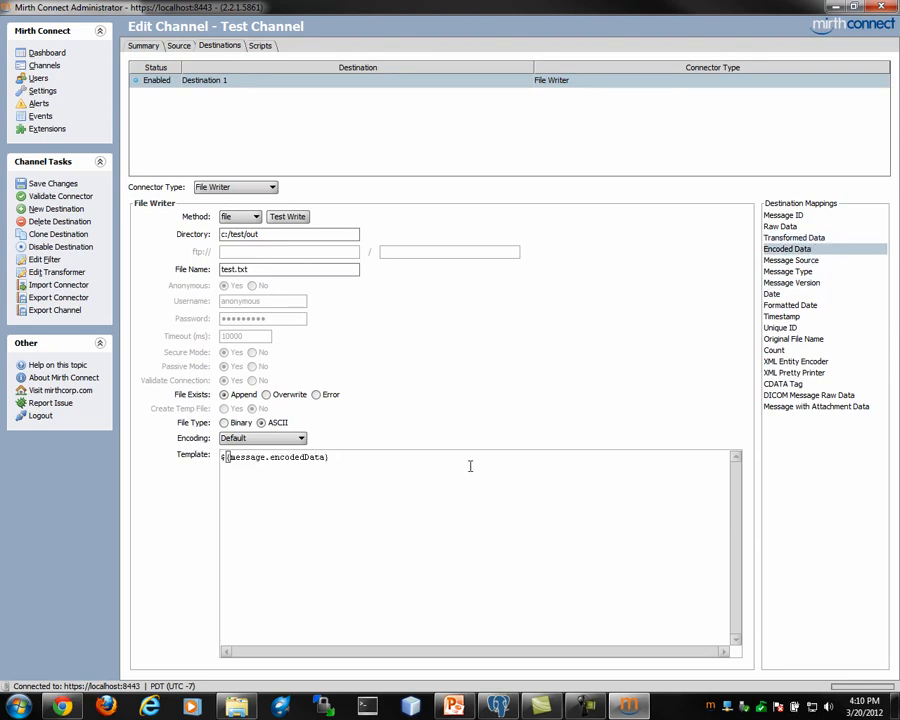
left_click(55, 185)
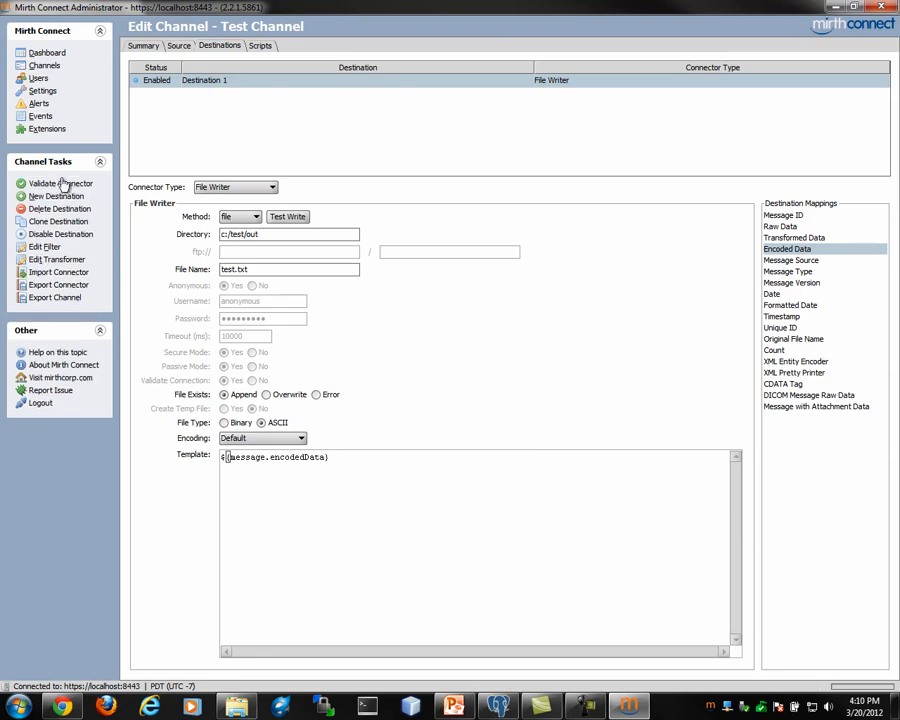
Return to the channel list and deploy Test Channel
left_click(48, 67)
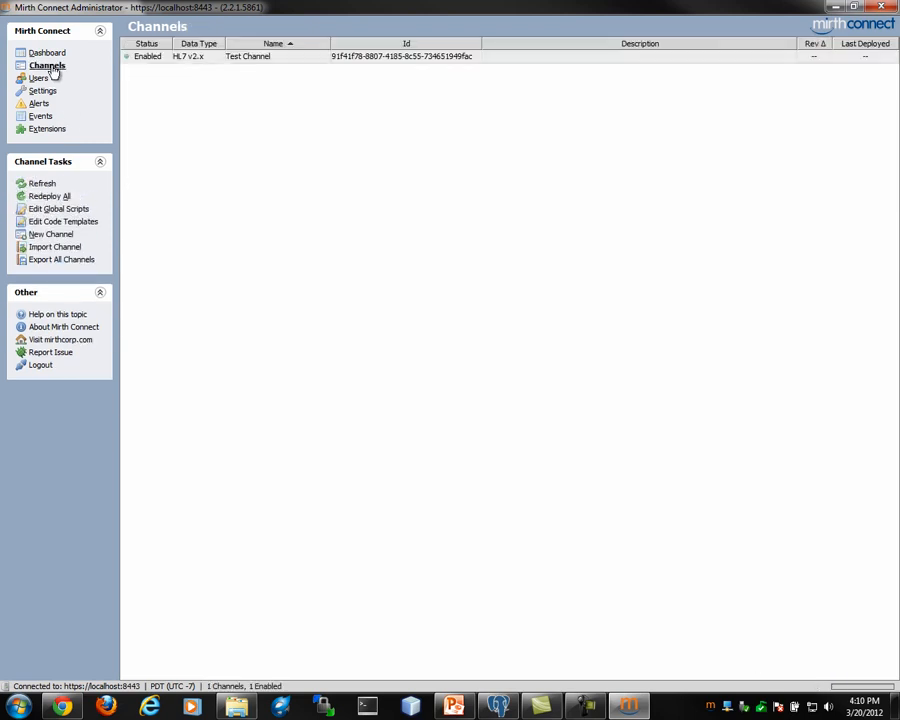
left_click(135, 61)
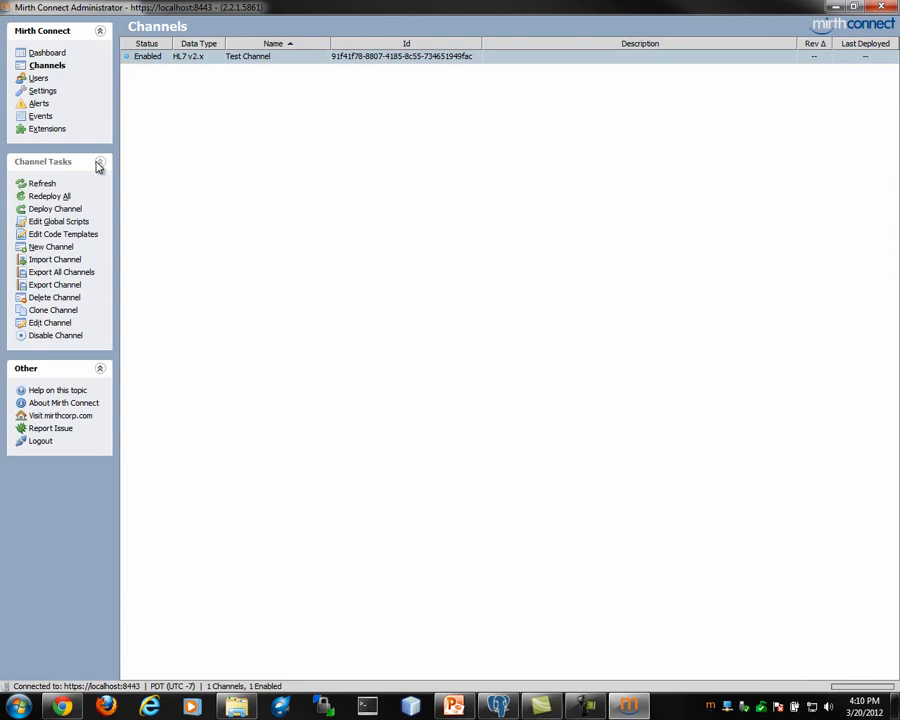
left_click(69, 212)
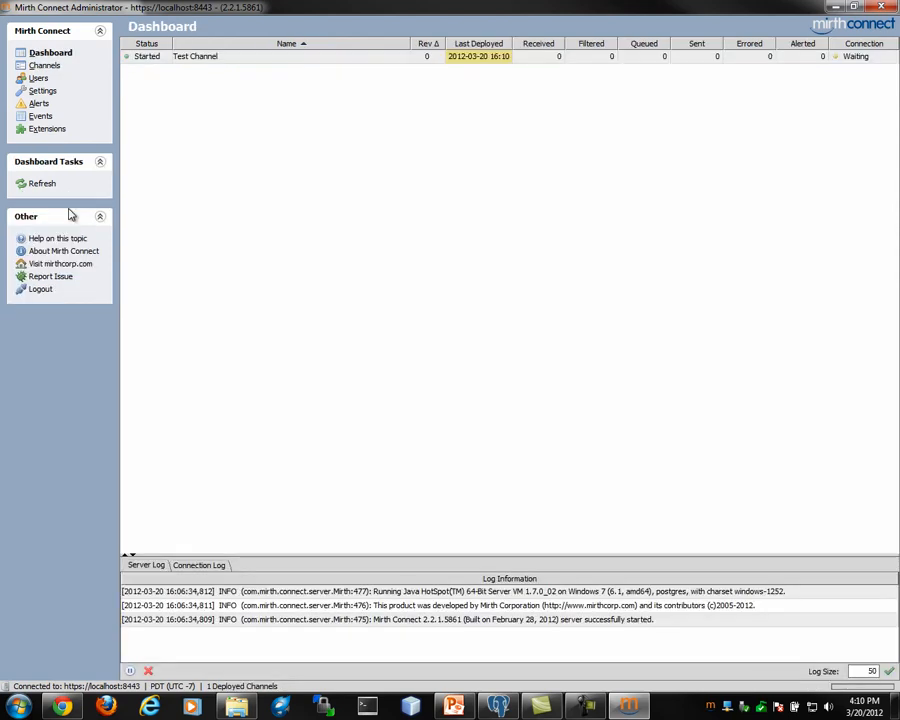
Send a message to Test Channel by pasting the copied HL7 message and processing it
left_click(242, 57)
right_click(242, 57)
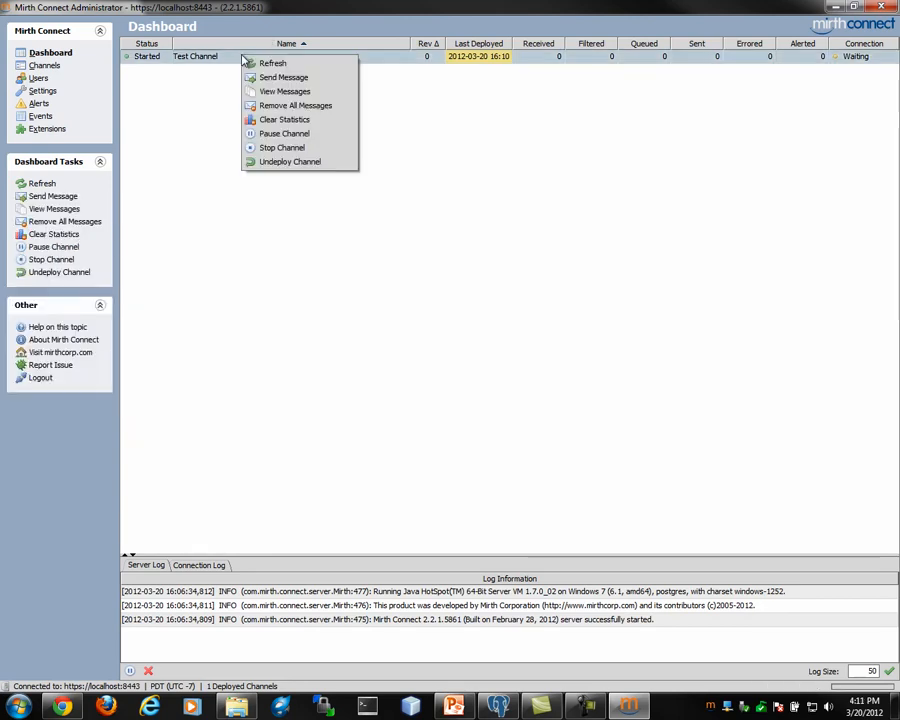
left_click(251, 79)
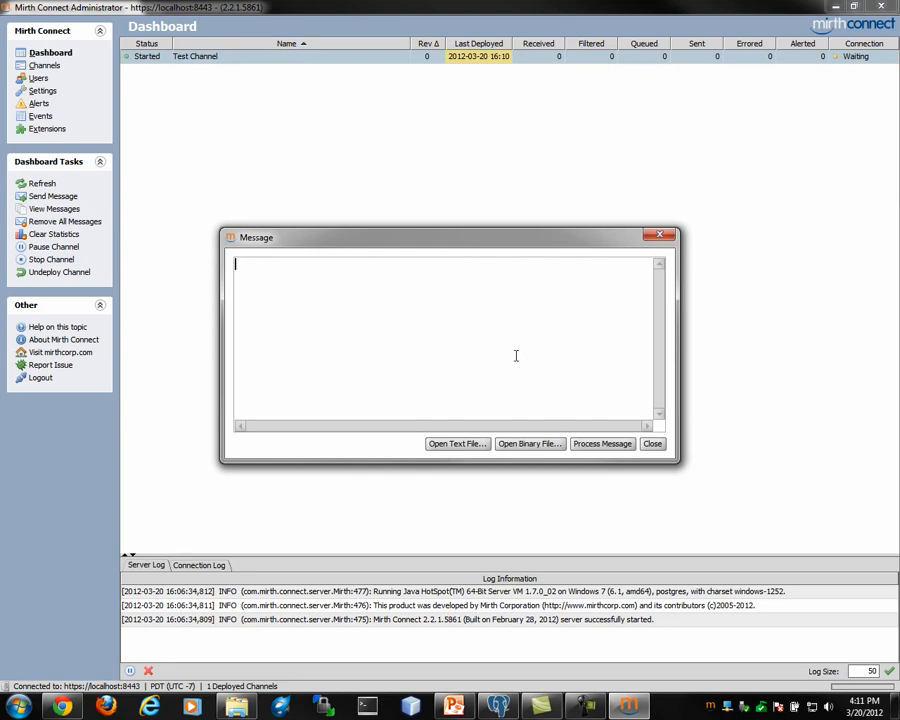
key("ctrl+v")
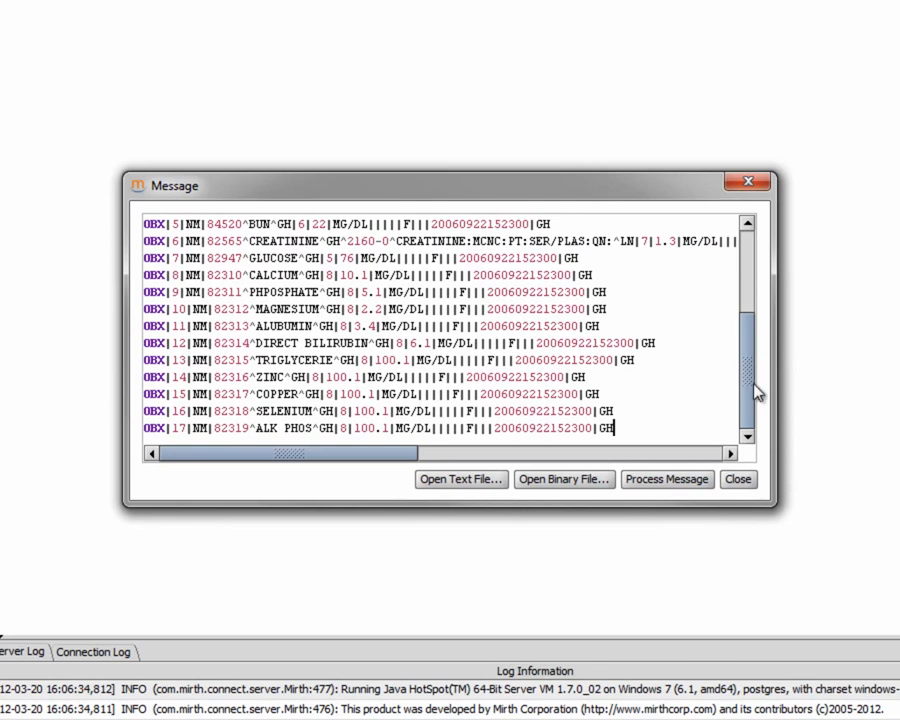
scroll(697, 300, "up", 3)
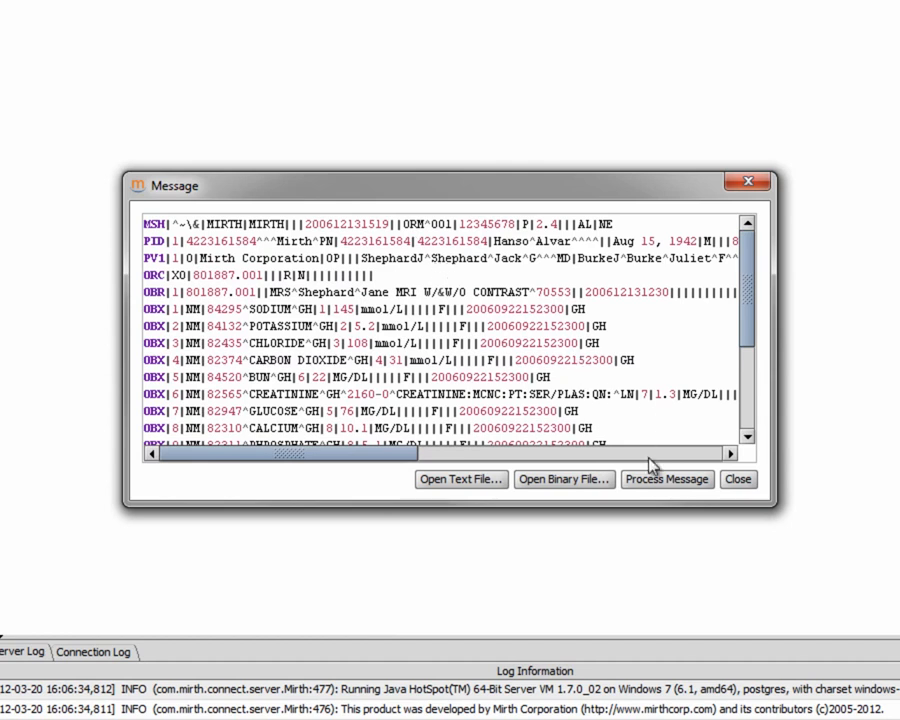
left_click(656, 482)
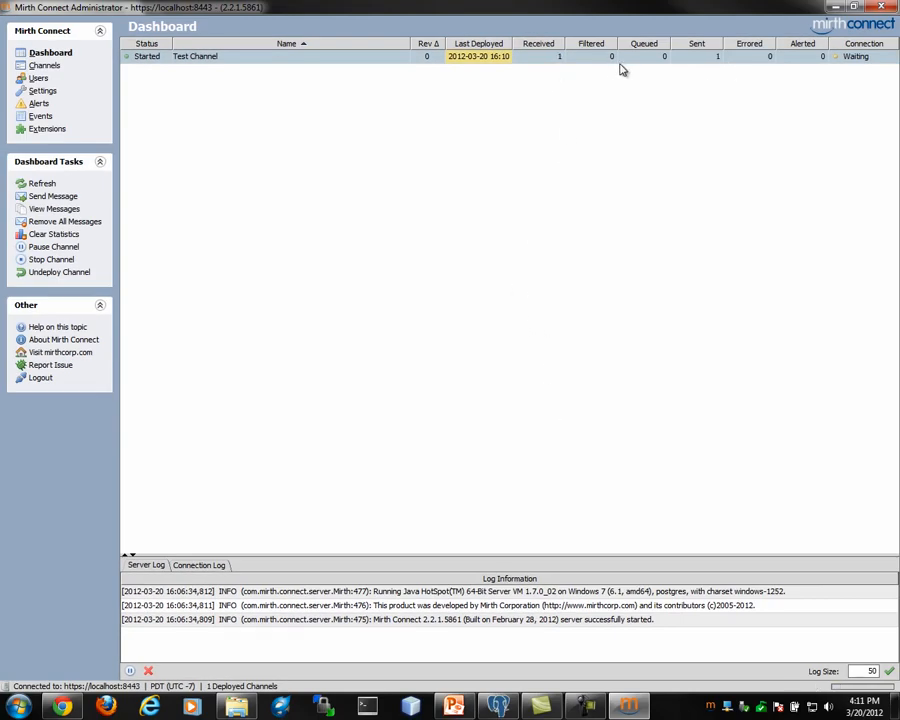
Open Test Channel's messages and view the raw message of the Source and Destination 1 entries
double_click(509, 58)
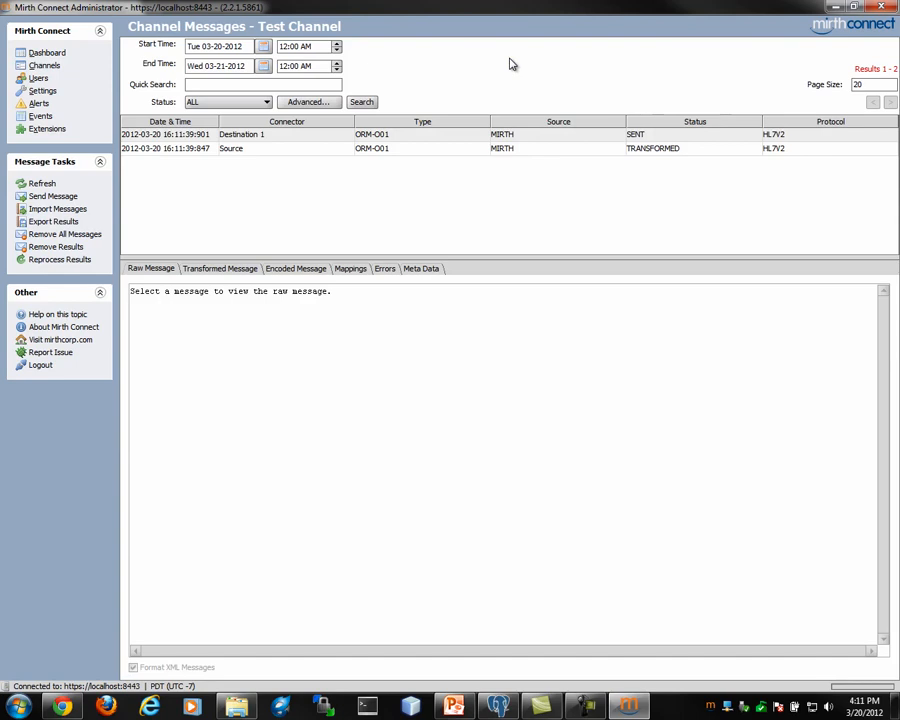
left_click(231, 151)
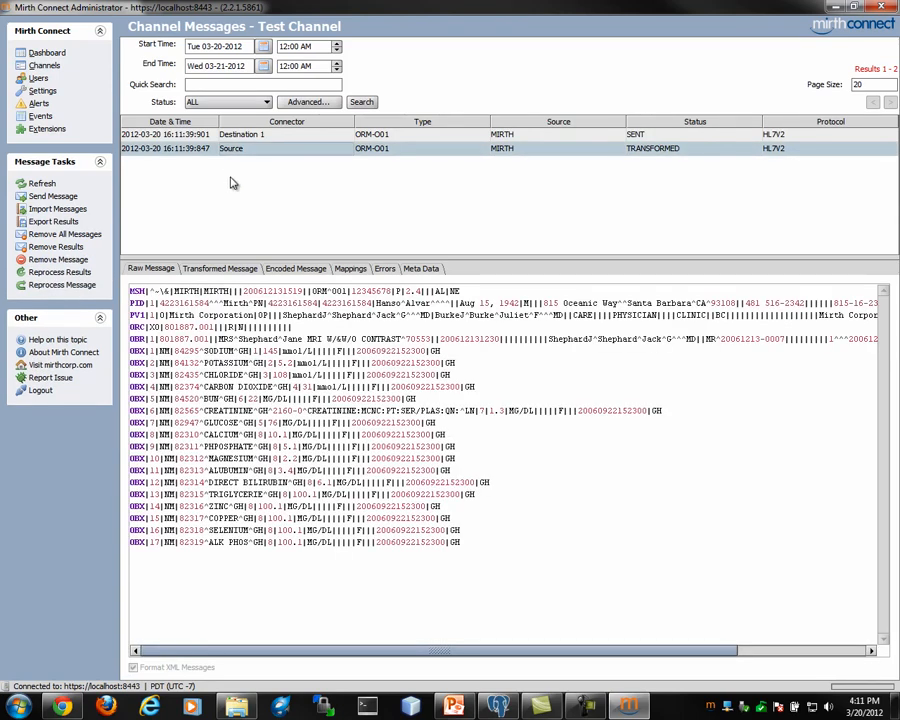
left_click(280, 134)
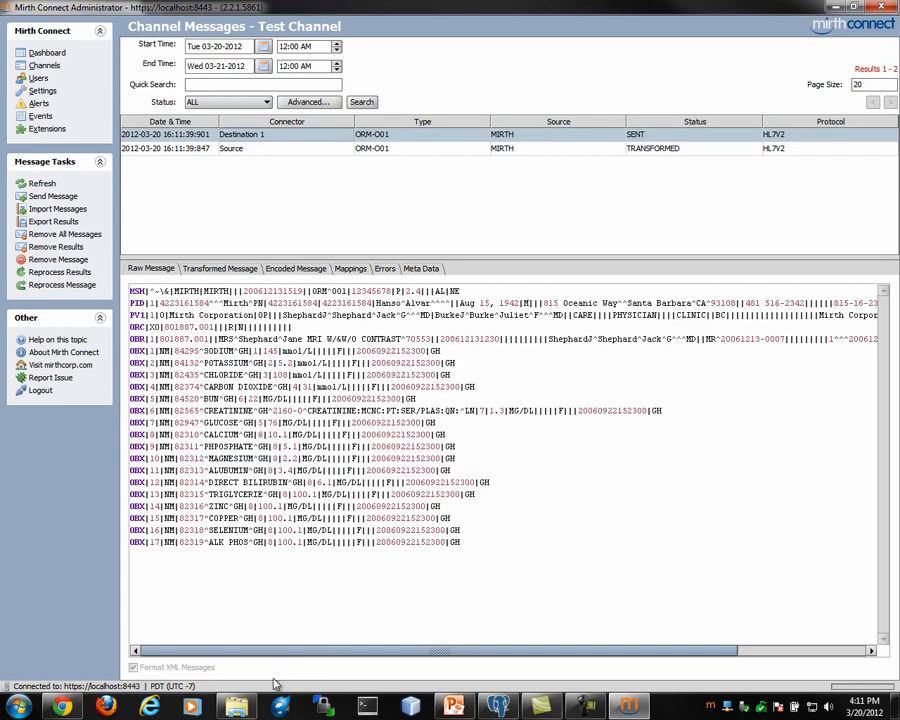
Open test.txt from C:\test\out to inspect the written message, and return to the Mirth Connect dashboard
left_click(238, 708)
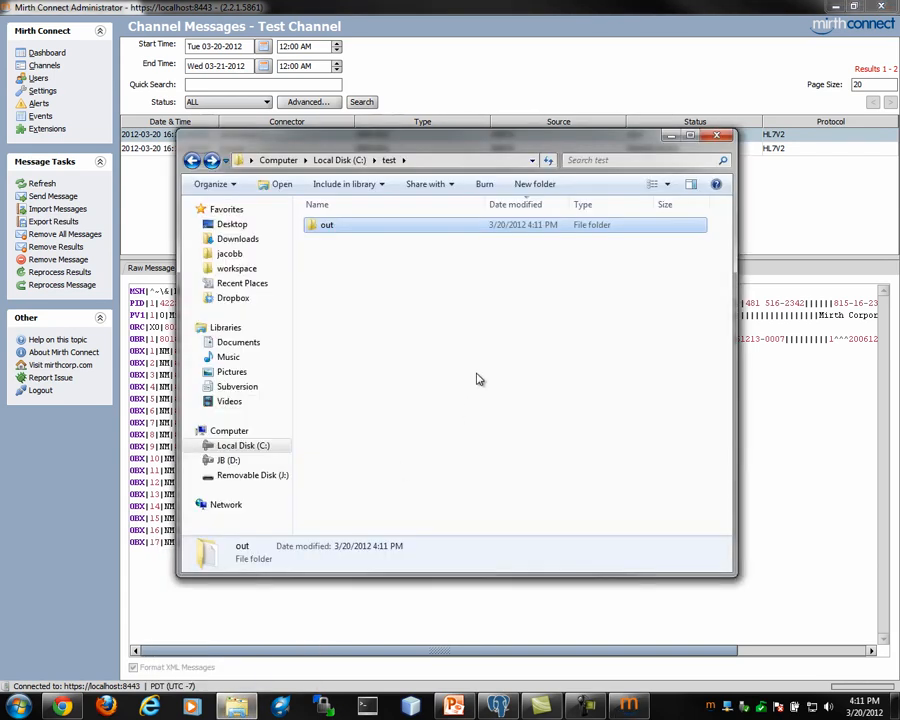
double_click(411, 232)
double_click(475, 226)
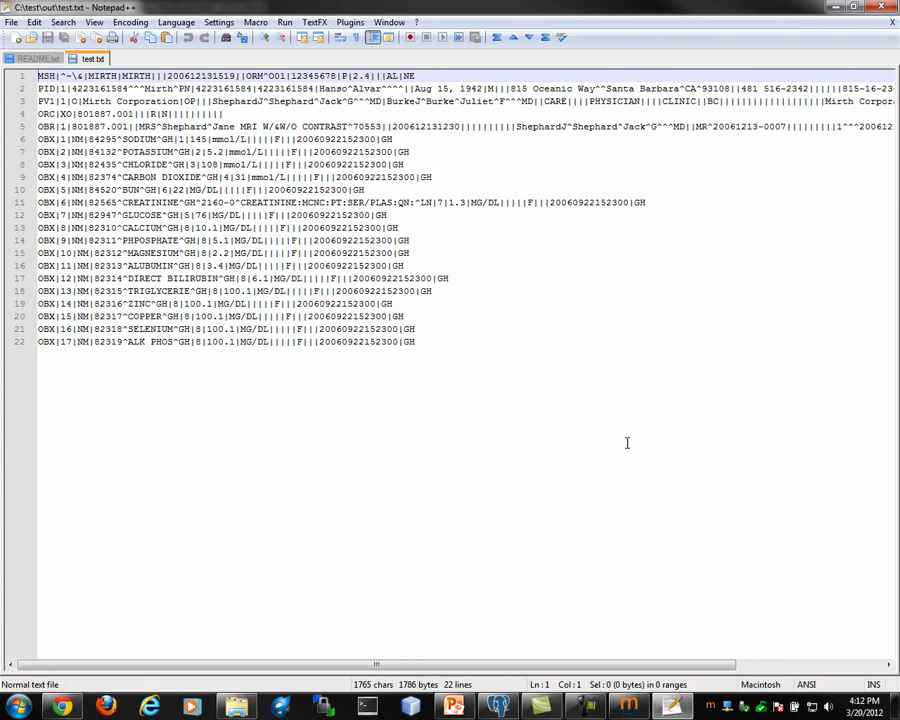
left_click(629, 710)
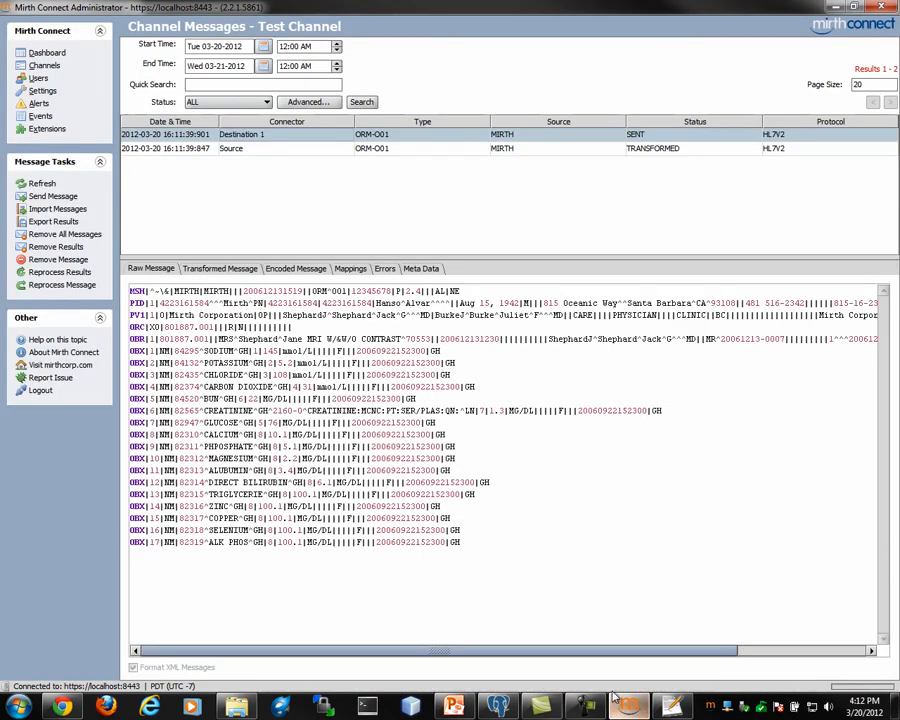
left_click(58, 53)
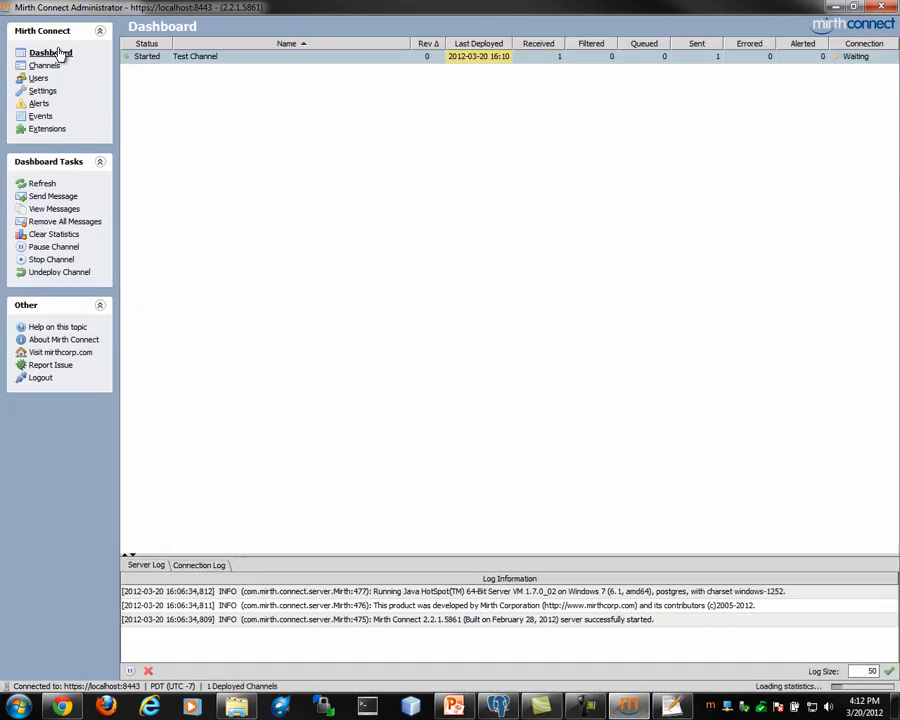